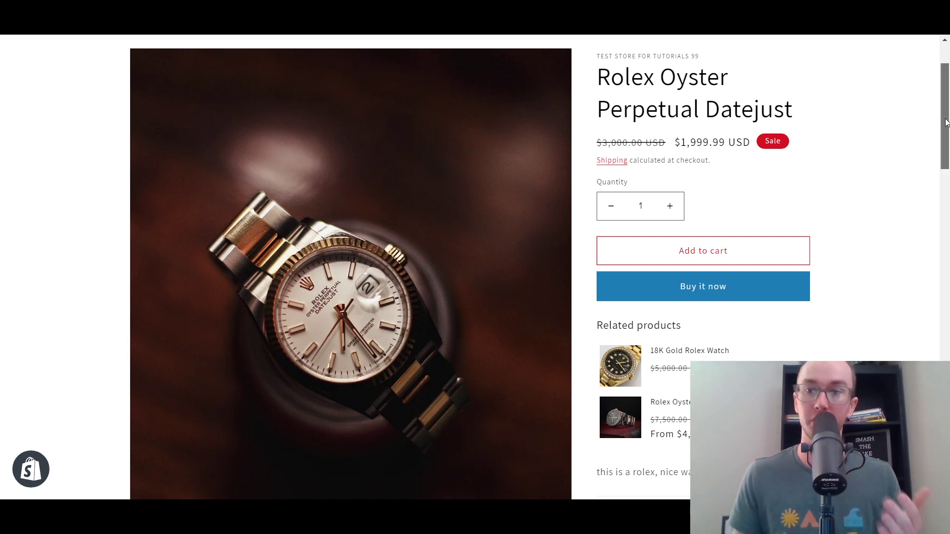
Step: Examine the Related products and You may also like sections on the Rolex Oyster Perpetual Datejust product page
left_click_drag(945, 123, 947, 151)
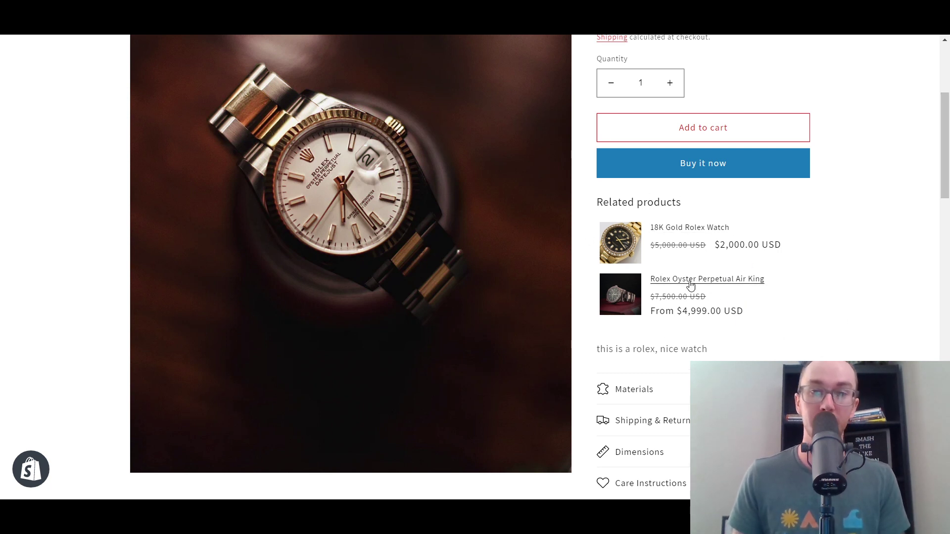
left_click_drag(594, 204, 689, 205)
left_click(717, 208)
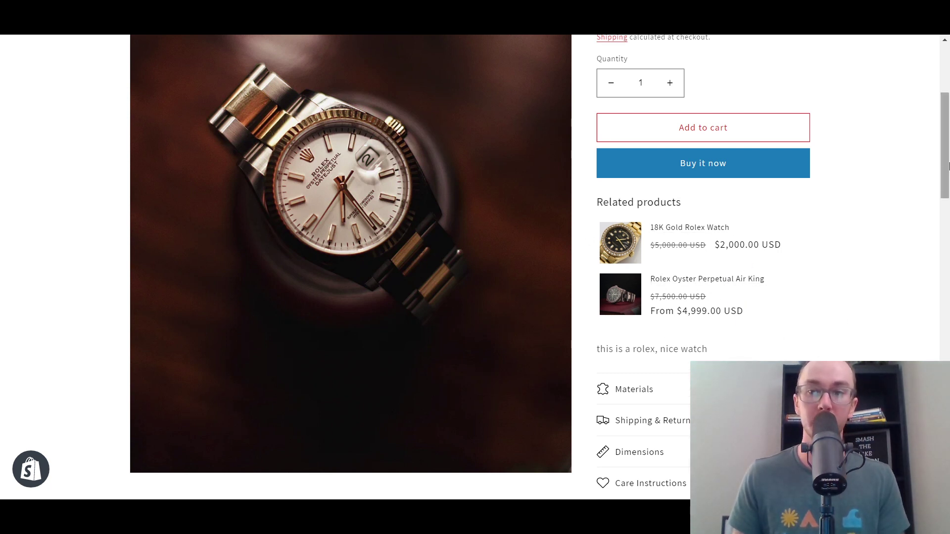
left_click_drag(947, 166, 948, 165)
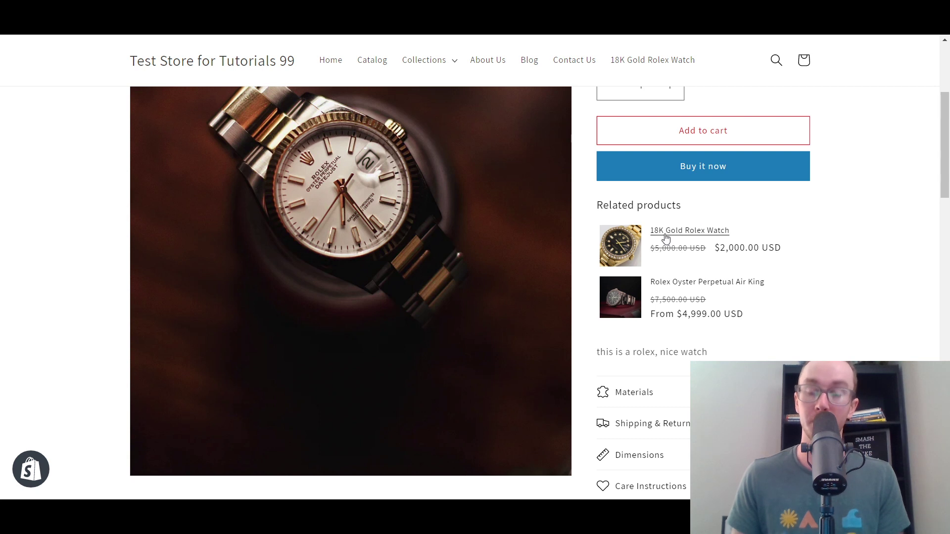
left_click_drag(945, 146, 942, 243)
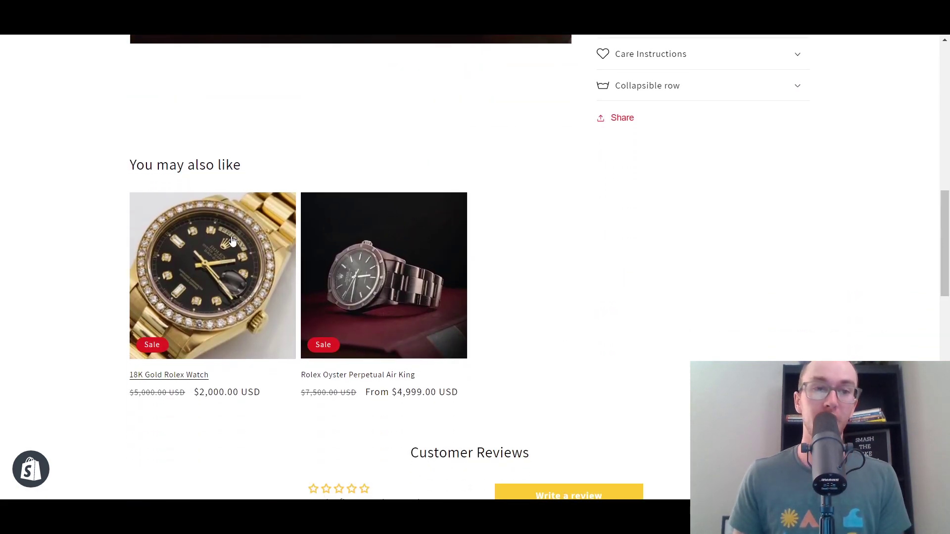
scroll(198, 327, "up", 1)
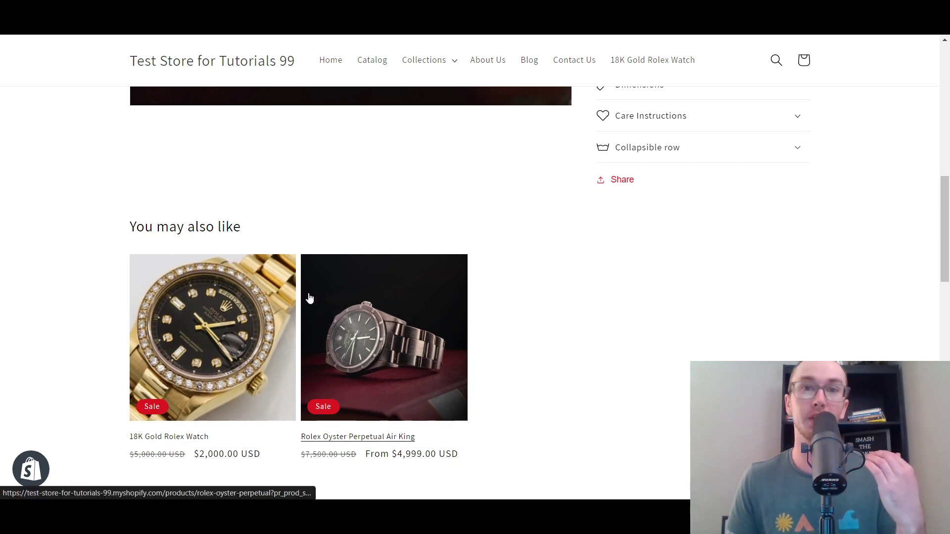
left_click_drag(948, 237, 948, 154)
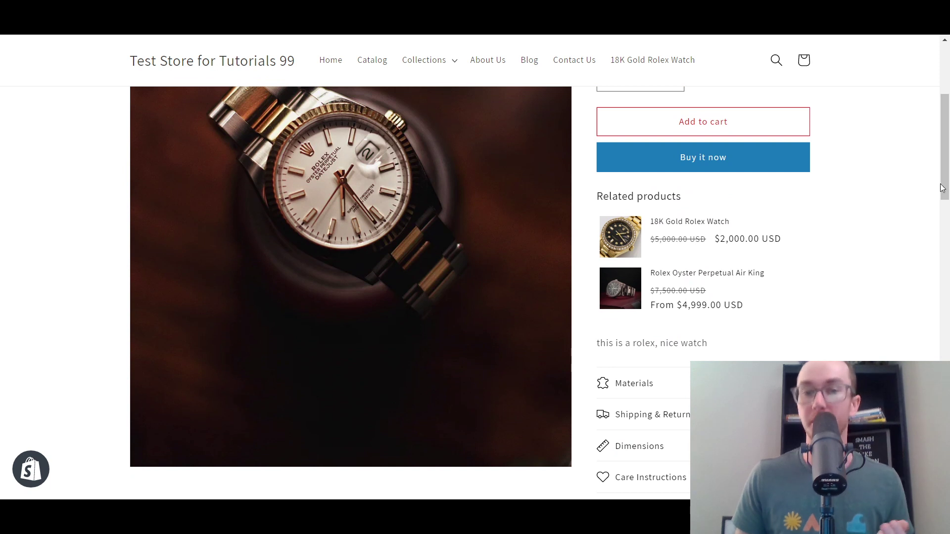
scroll(792, 337, "up", 2)
scroll(824, 354, "up", 1)
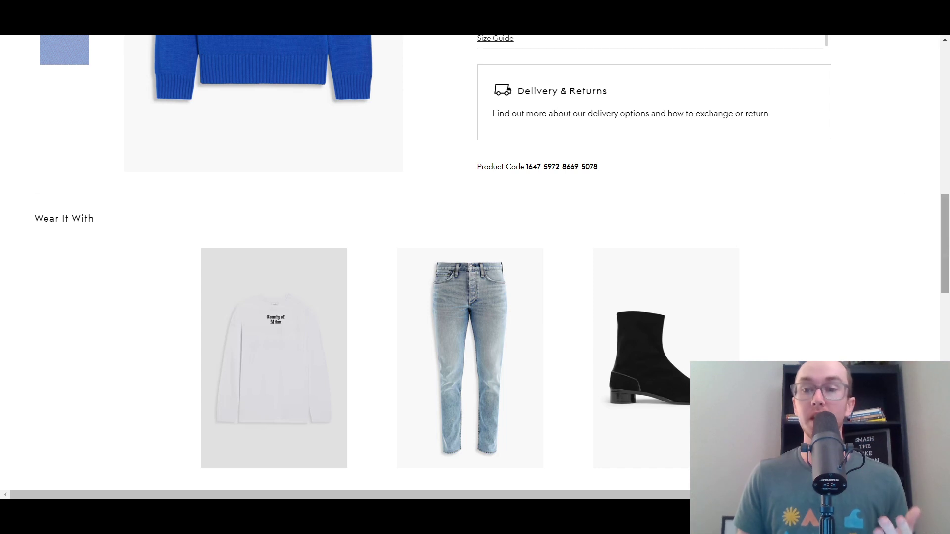
Step: Compare the blue sweater's product details with the complementary items in its Wear It With section
left_click_drag(946, 250, 948, 178)
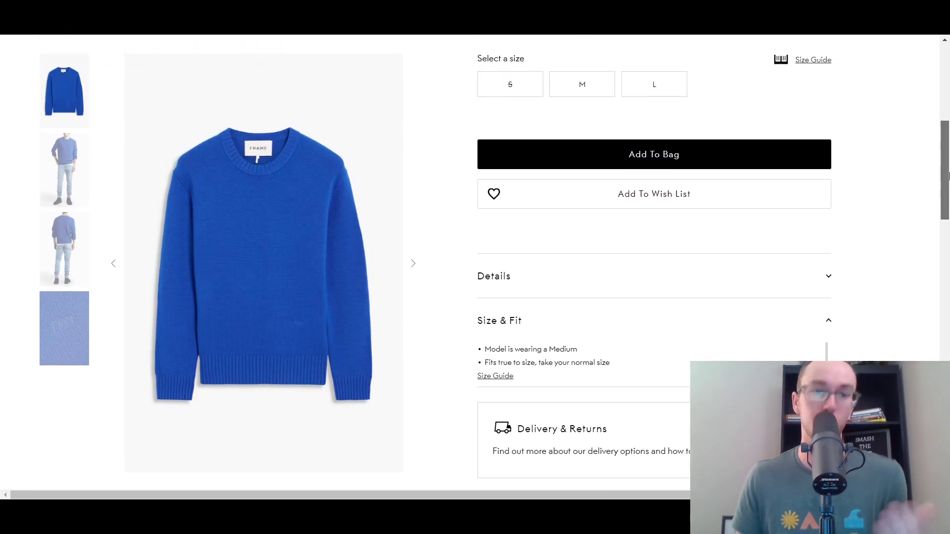
scroll(466, 351, "down", 8)
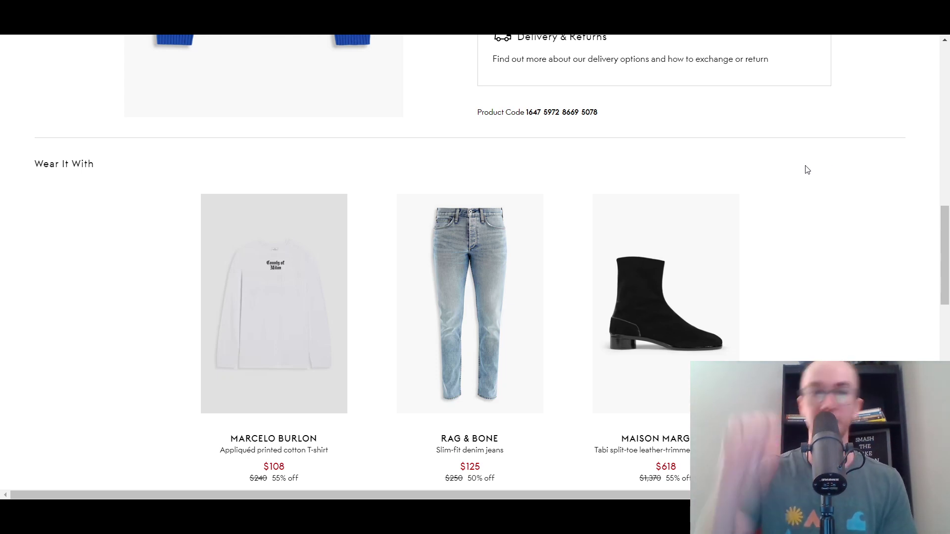
scroll(299, 178, "up", 4)
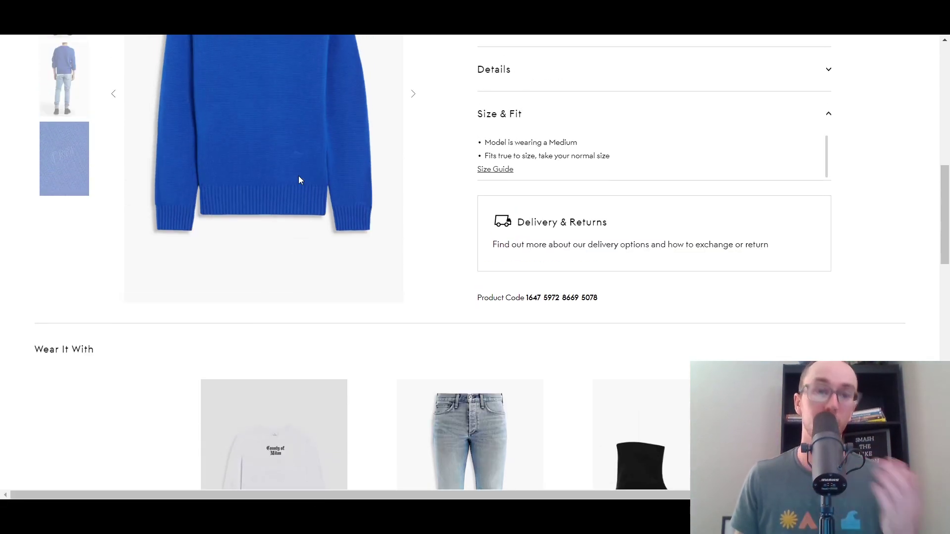
scroll(399, 230, "down", 2)
scroll(480, 235, "down", 1)
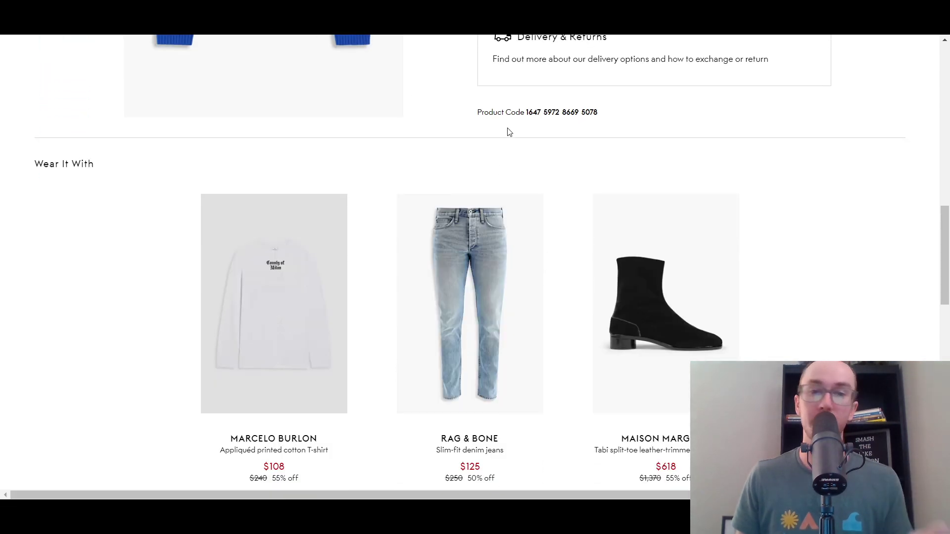
scroll(470, 183, "up", 3)
scroll(480, 265, "down", 4)
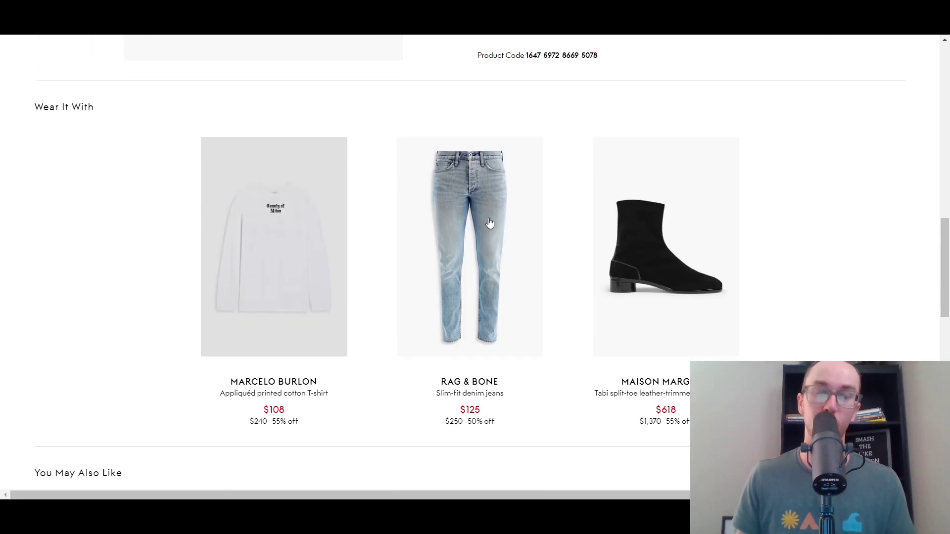
scroll(742, 214, "up", 2)
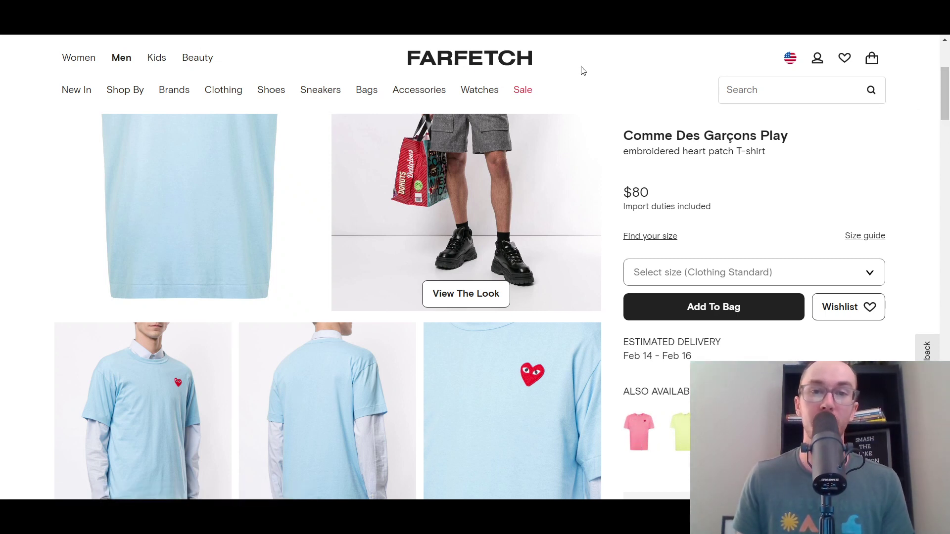
Step: Examine the For You outfit recommendations and product photos on Farfetch's Comme Des Garçons Play T-shirt page
scroll(948, 88, "down", 1)
left_click_drag(948, 88, 948, 189)
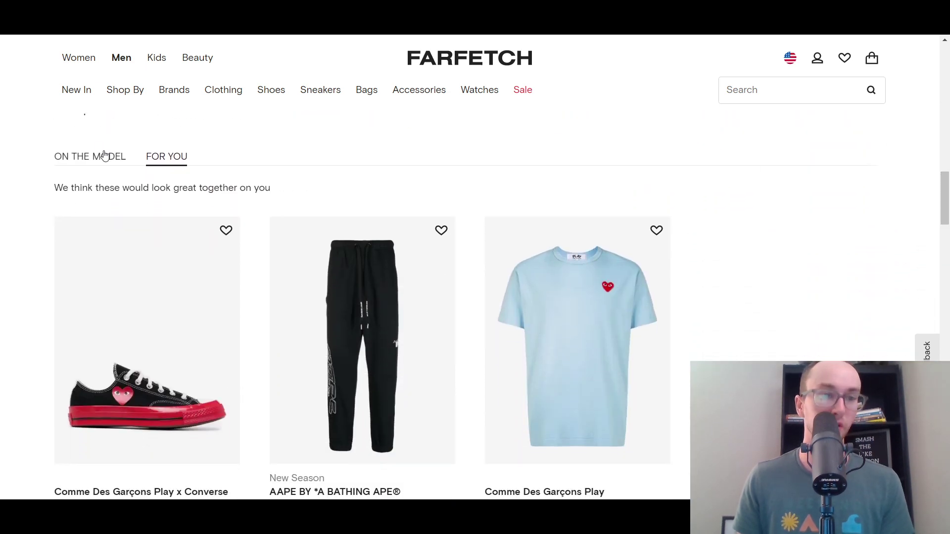
scroll(55, 174, "up", 1)
scroll(340, 224, "down", 1)
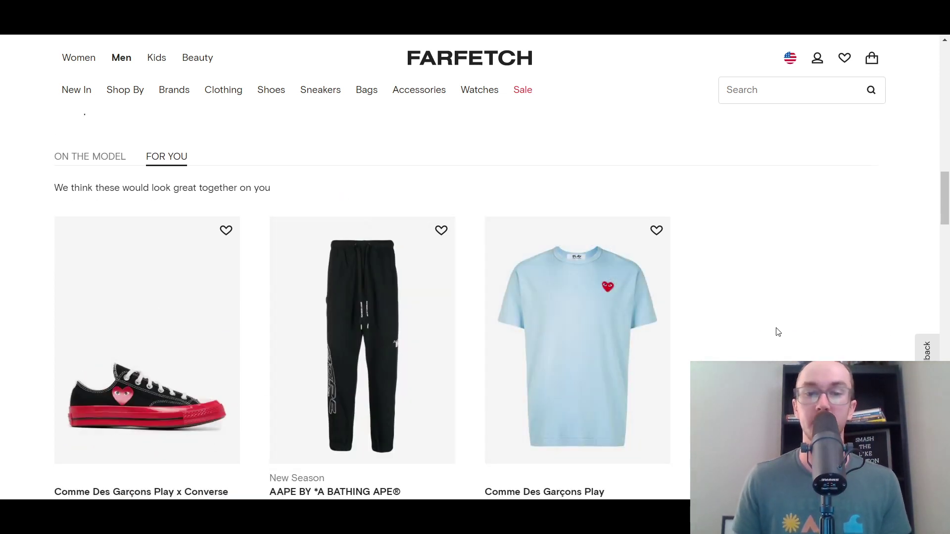
scroll(777, 333, "up", 1)
left_click(586, 395)
scroll(424, 297, "up", 5)
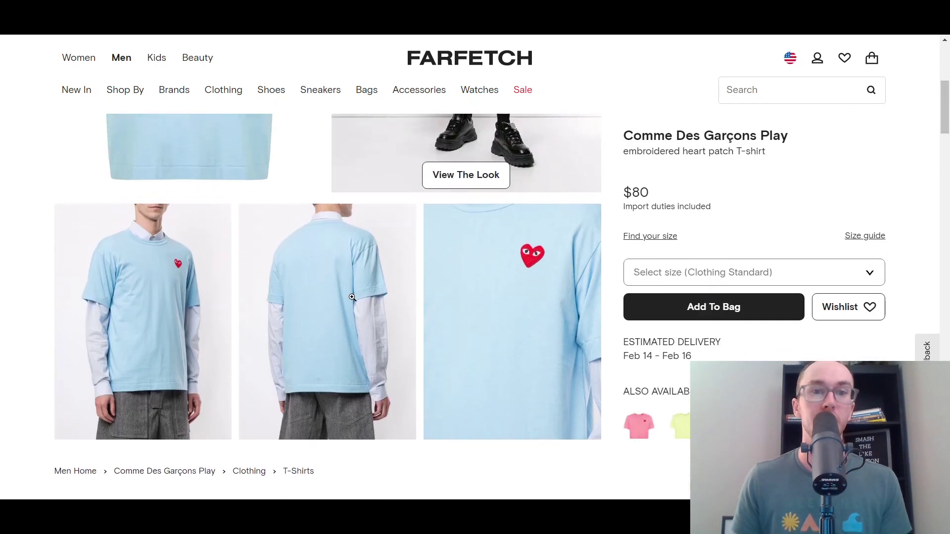
scroll(424, 297, "up", 3)
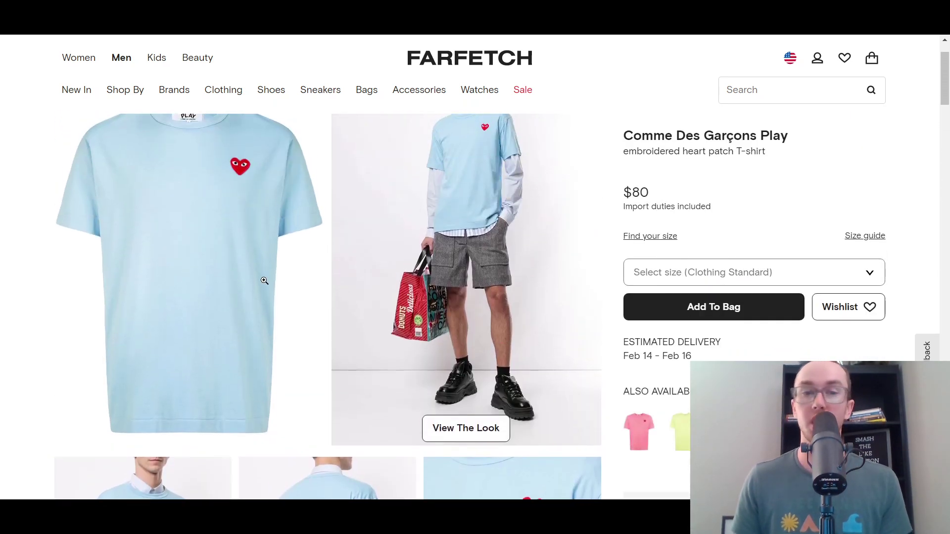
scroll(925, 135, "up", 2)
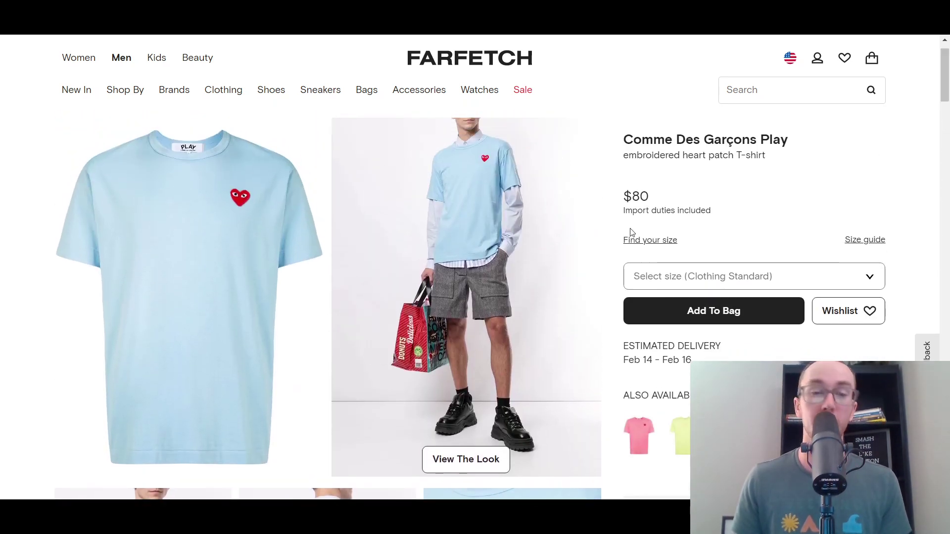
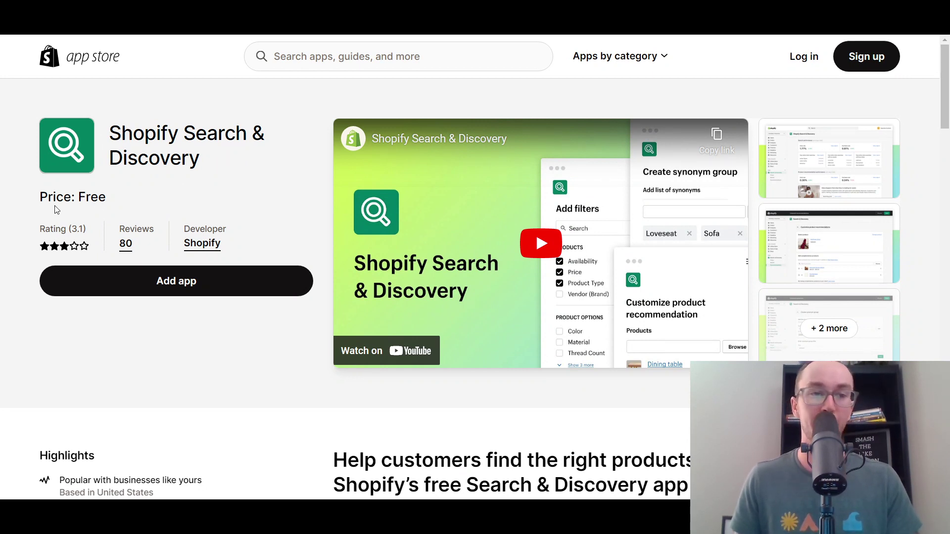
Step: Review the price and description of Shopify Search & Discovery on its app store listing
left_click_drag(41, 197, 171, 205)
left_click(171, 205)
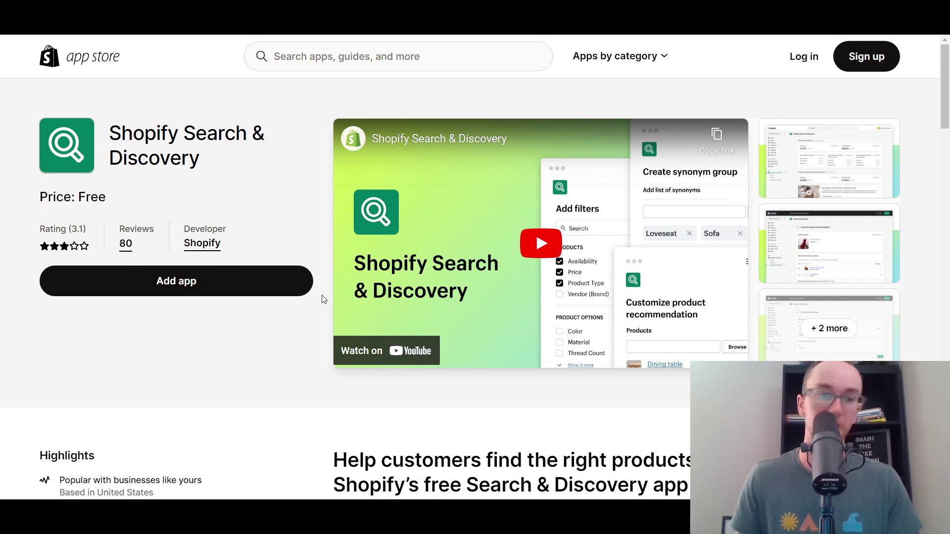
scroll(319, 298, "down", 8)
scroll(301, 319, "up", 8)
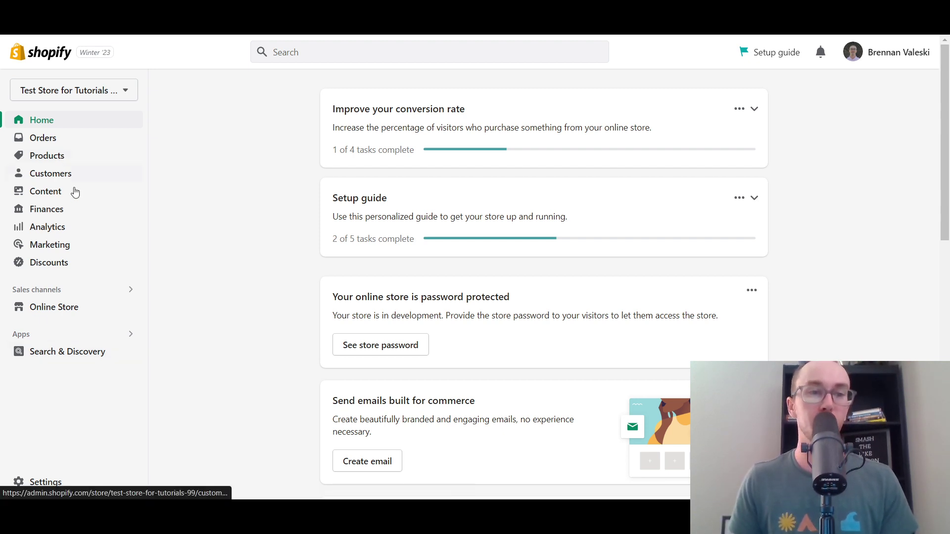
Step: Open the Search & Discovery app in the store admin and go to its product recommendations
left_click(78, 355)
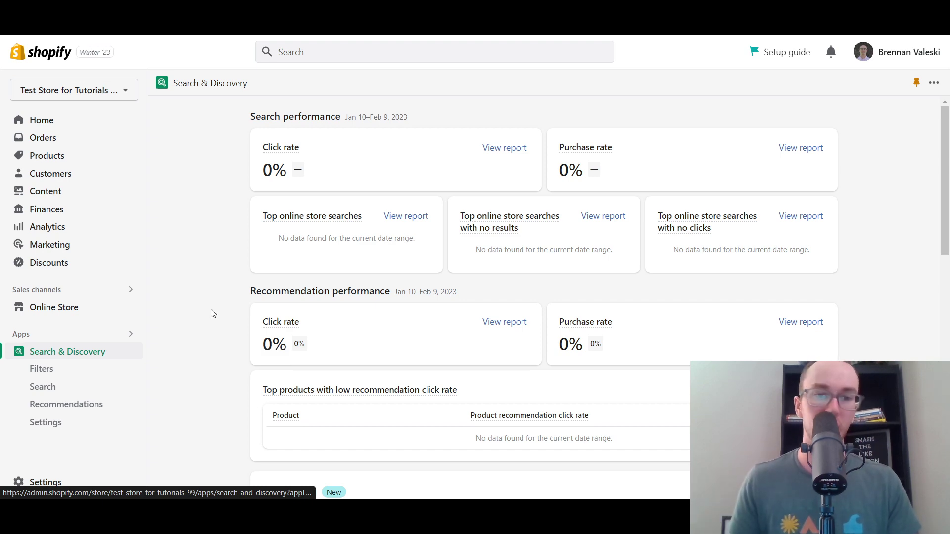
scroll(211, 314, "down", 12)
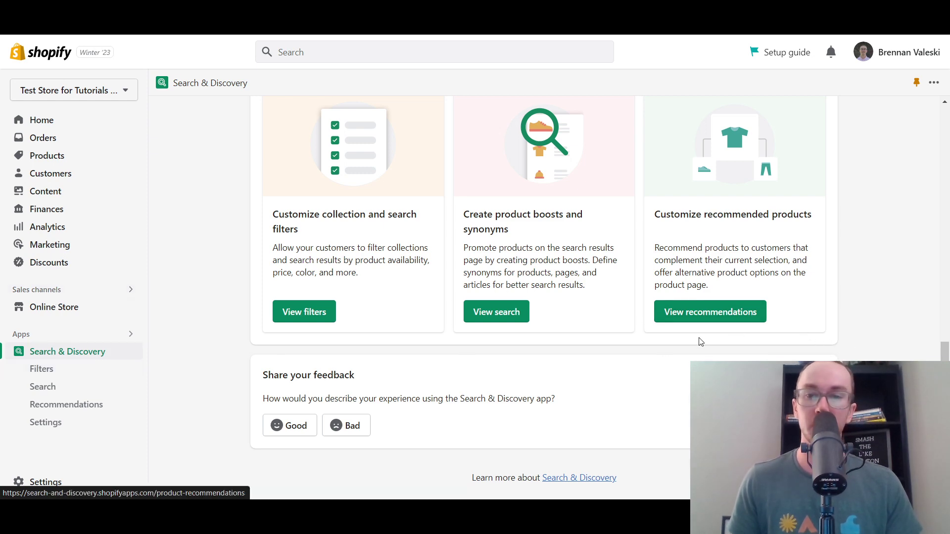
mouse_move(944, 353)
left_mouse_down()
mouse_move(948, 155)
mouse_move(945, 354)
left_mouse_up()
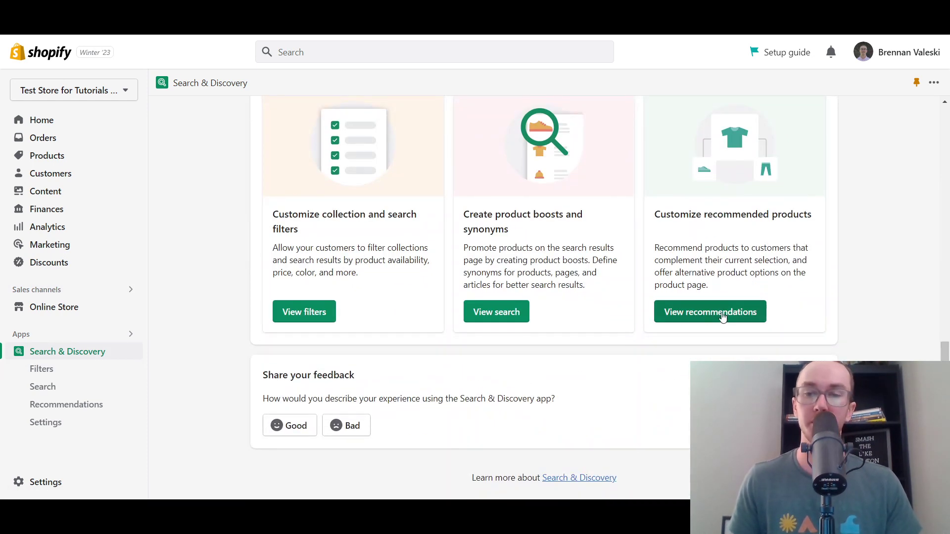
left_click(64, 409)
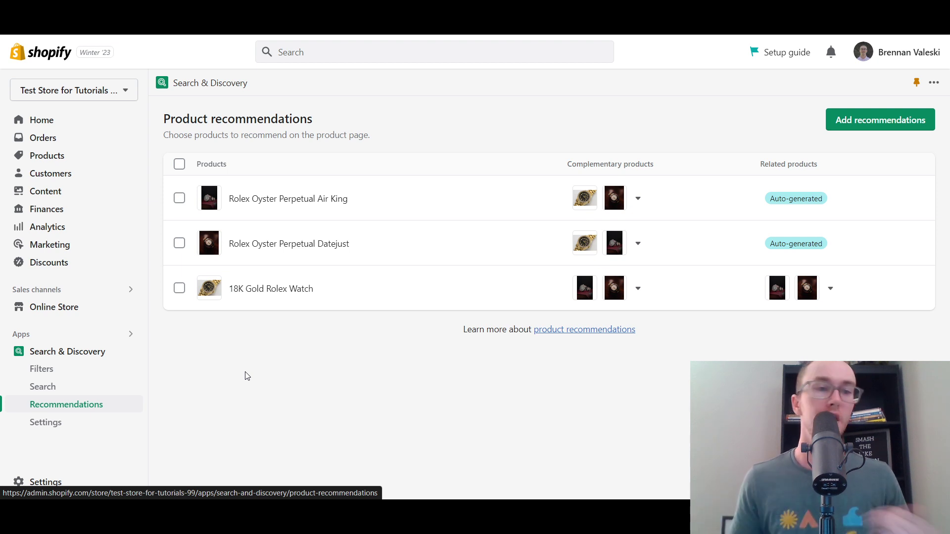
Step: Look through the online store's themes and open the current Dawn theme for customization
left_click(56, 306)
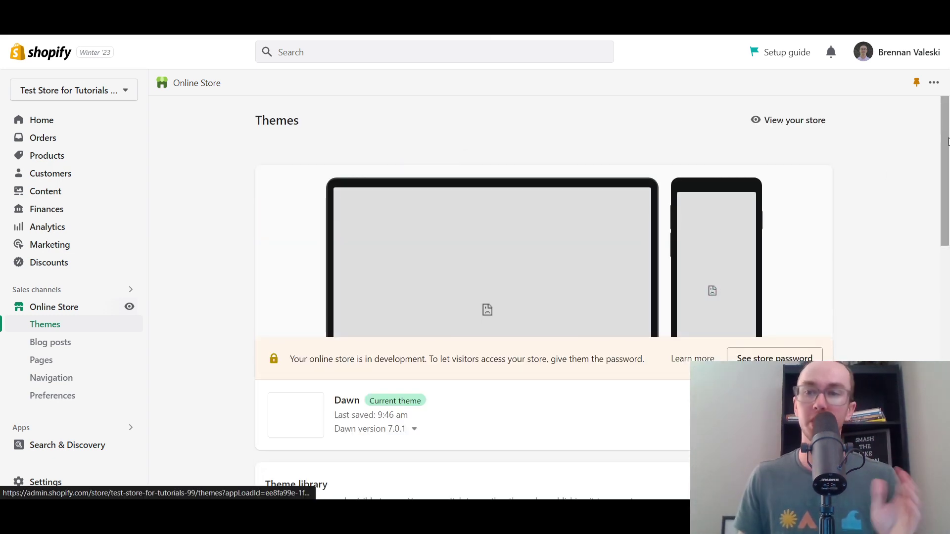
scroll(646, 345, "down", 10)
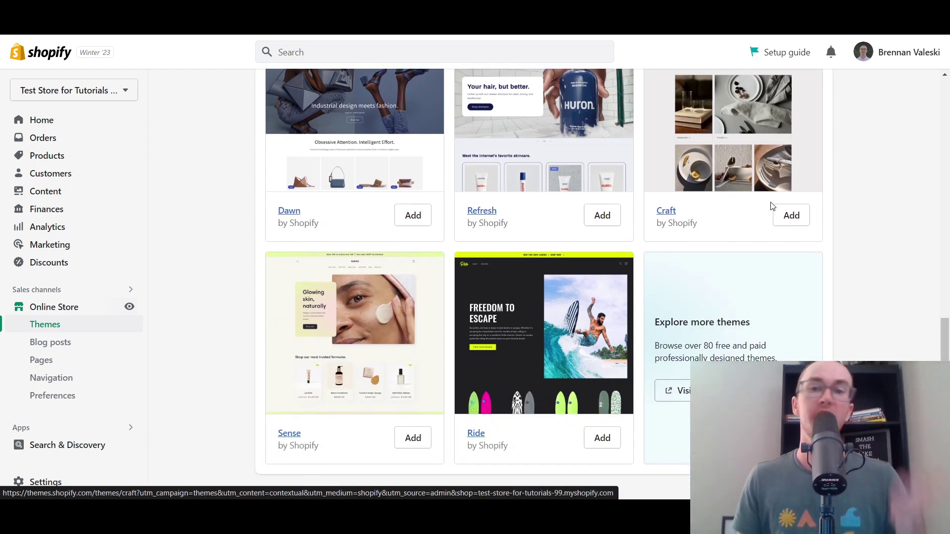
scroll(836, 246, "up", 1)
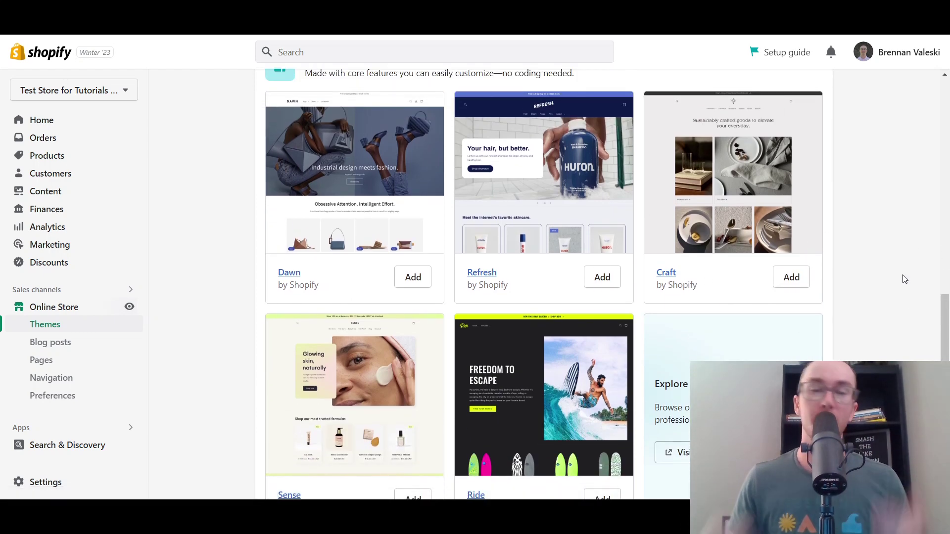
left_click_drag(943, 346, 939, 182)
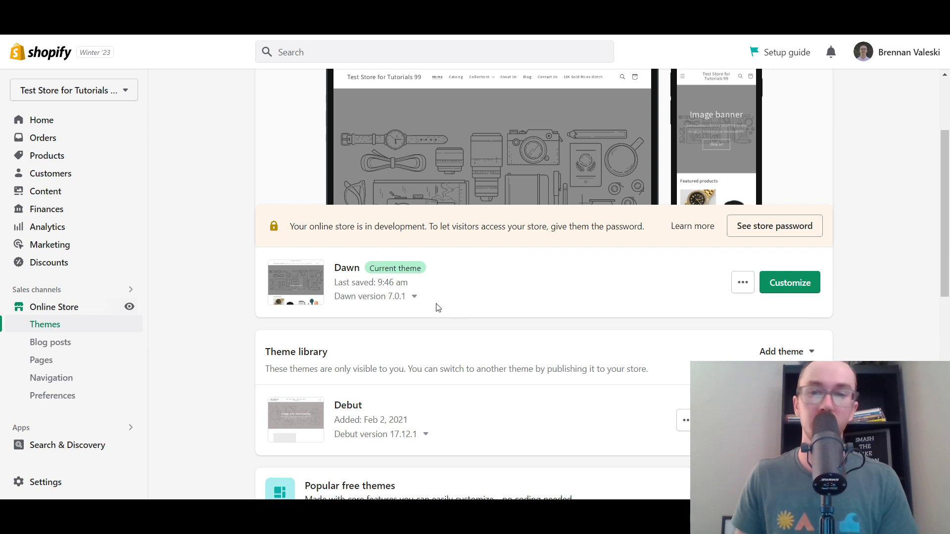
left_click(796, 292)
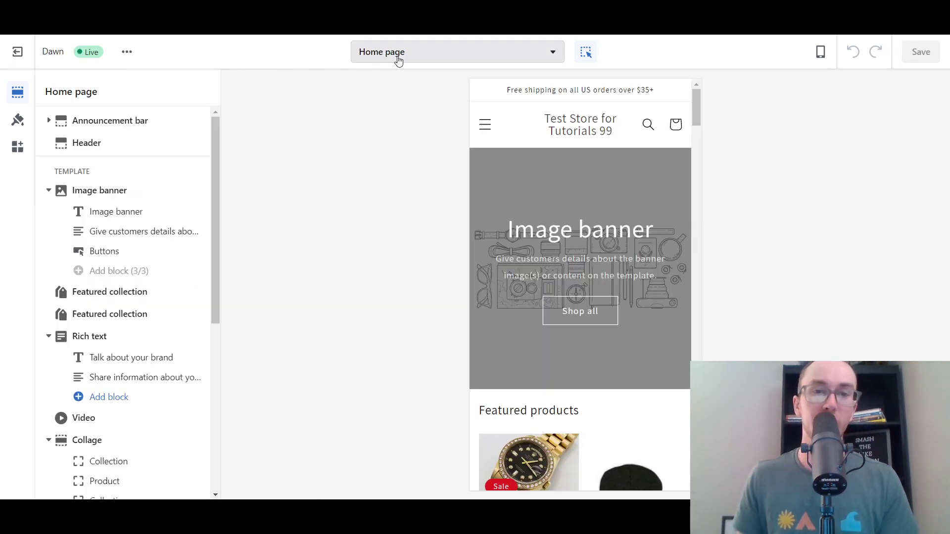
Step: Switch the theme editor from the home page to the Default product template
left_click(396, 57)
left_click(417, 147)
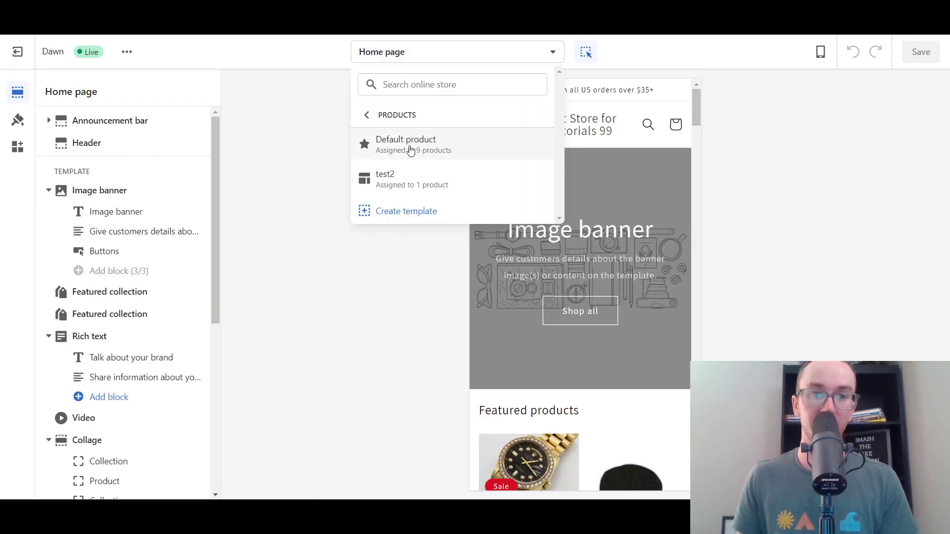
left_click(416, 151)
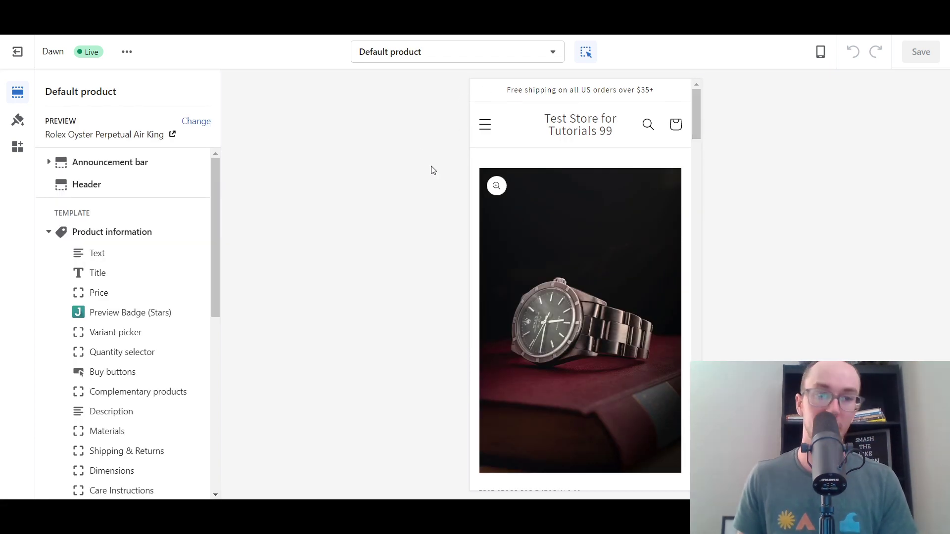
Step: Locate the Related products area in the product preview and open the Complementary products block's settings
left_click_drag(696, 116, 700, 181)
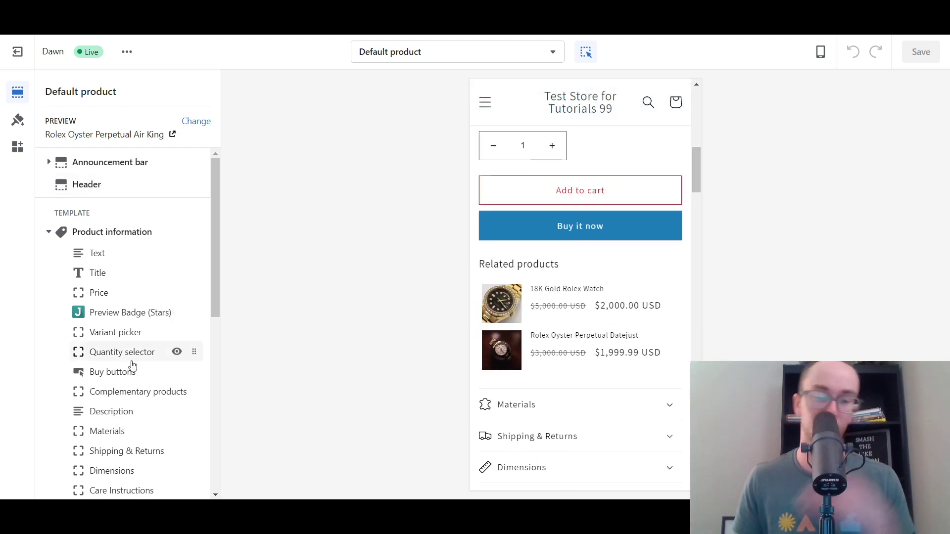
left_click_drag(214, 237, 213, 290)
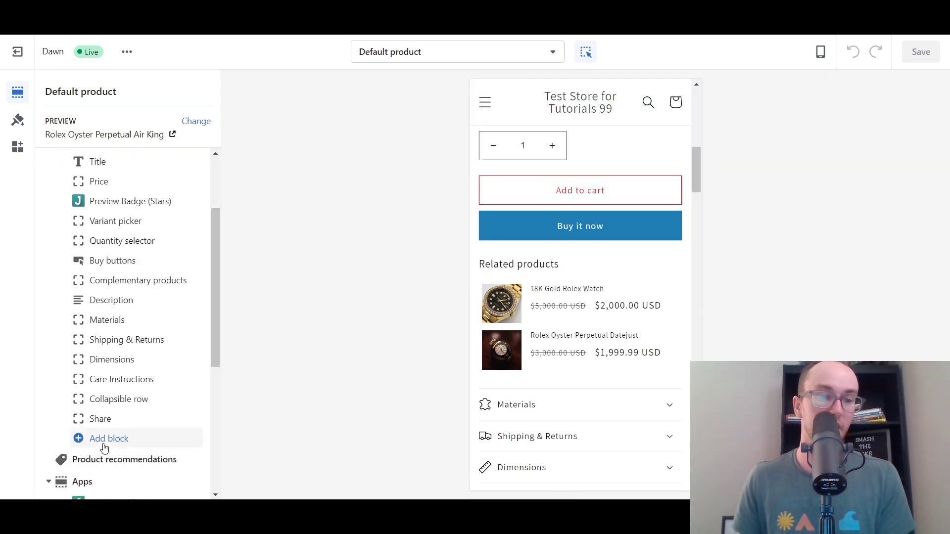
left_click(141, 288)
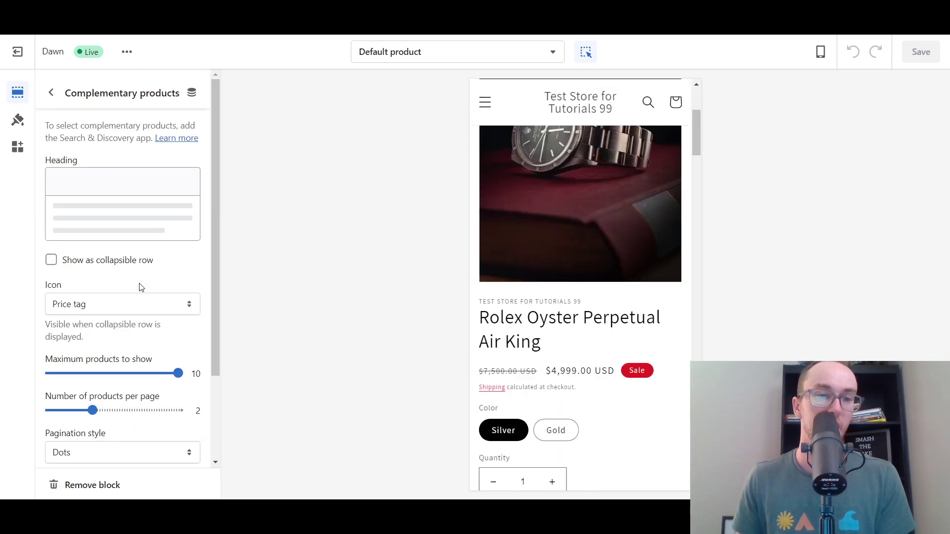
Step: Remove the existing Complementary products block from the template and switch the preview to the desktop view
left_click(77, 484)
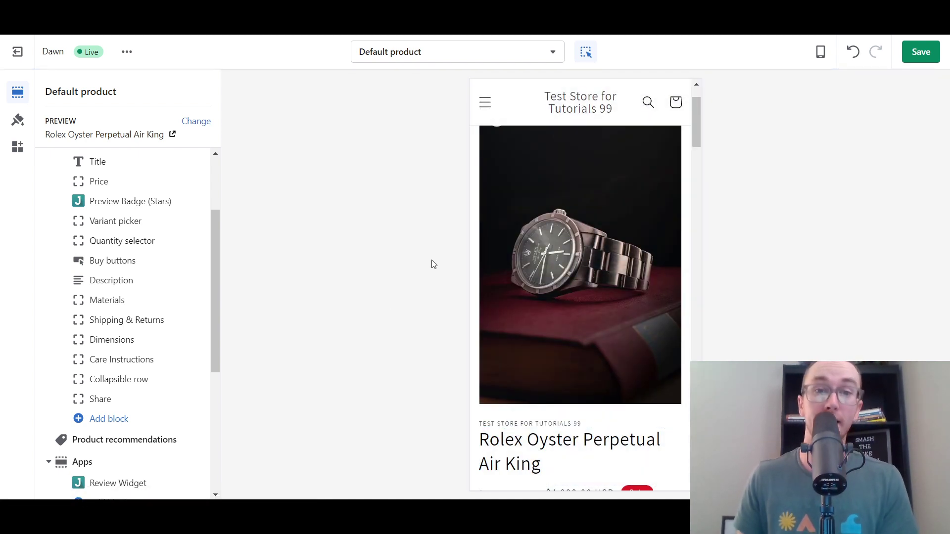
mouse_move(217, 284)
left_mouse_down()
mouse_move(215, 248)
mouse_move(218, 280)
left_mouse_up()
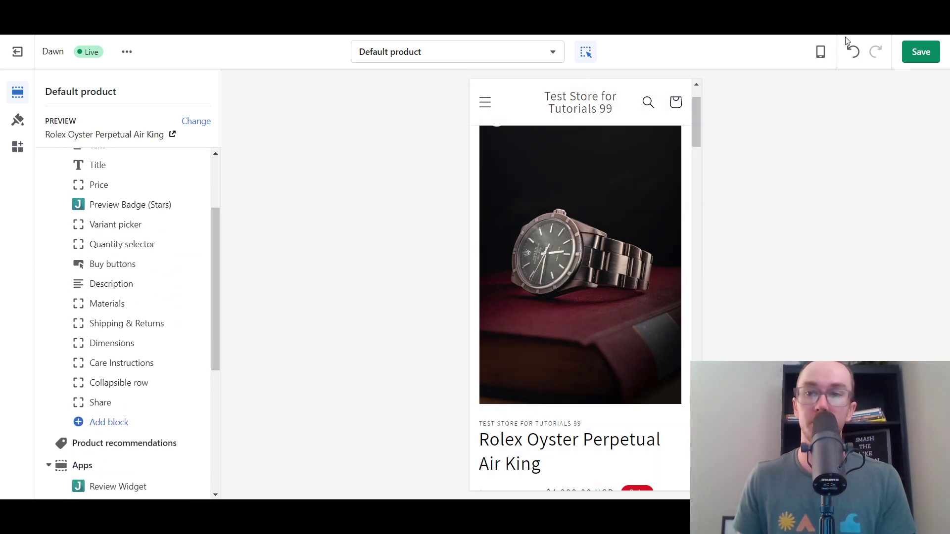
left_click(821, 52)
left_click(858, 121)
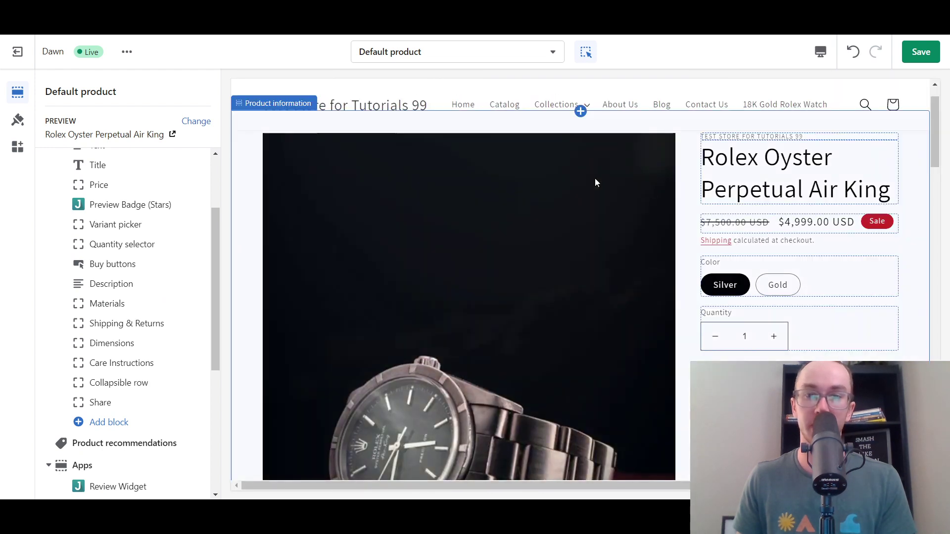
left_click_drag(934, 144, 935, 171)
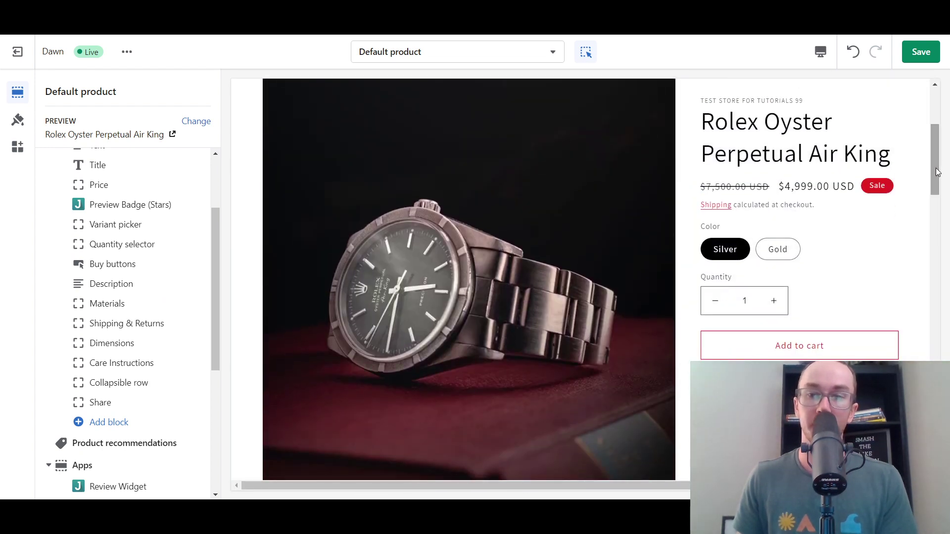
scroll(114, 238, "up", 3)
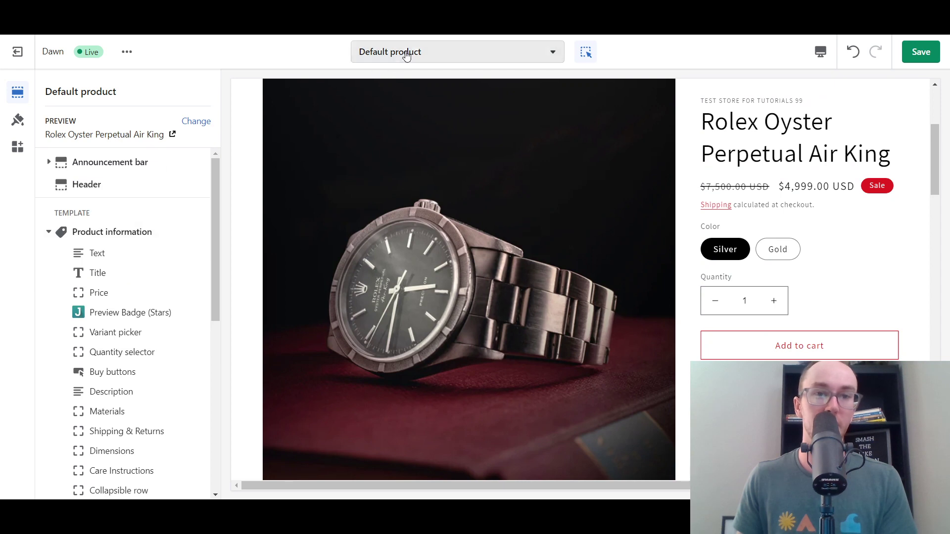
Step: Switch the theme editor to the home page and return to the Default product template
left_click(405, 53)
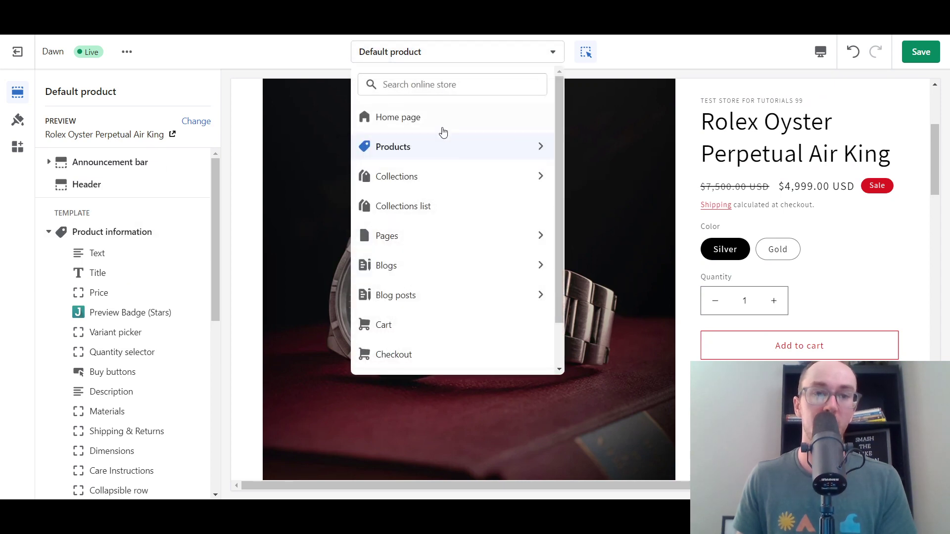
left_click(396, 117)
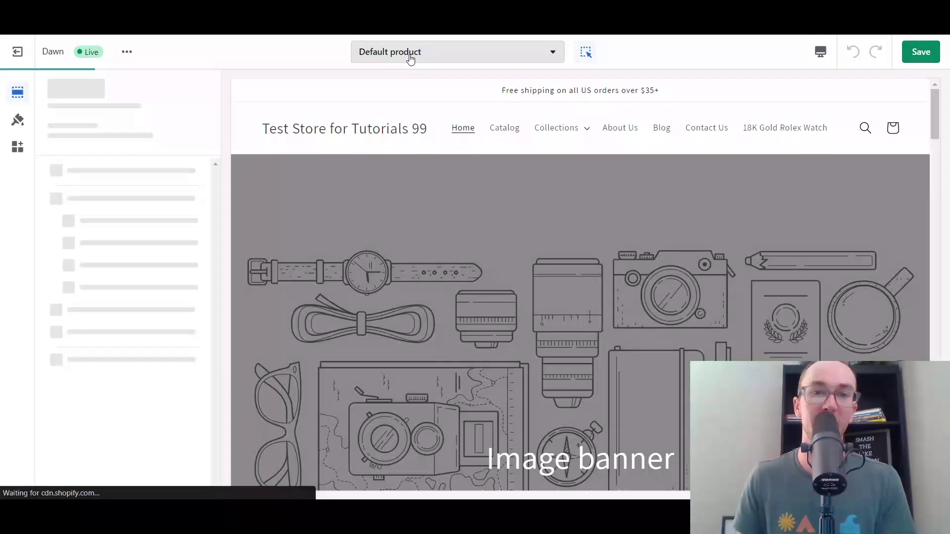
left_click(423, 55)
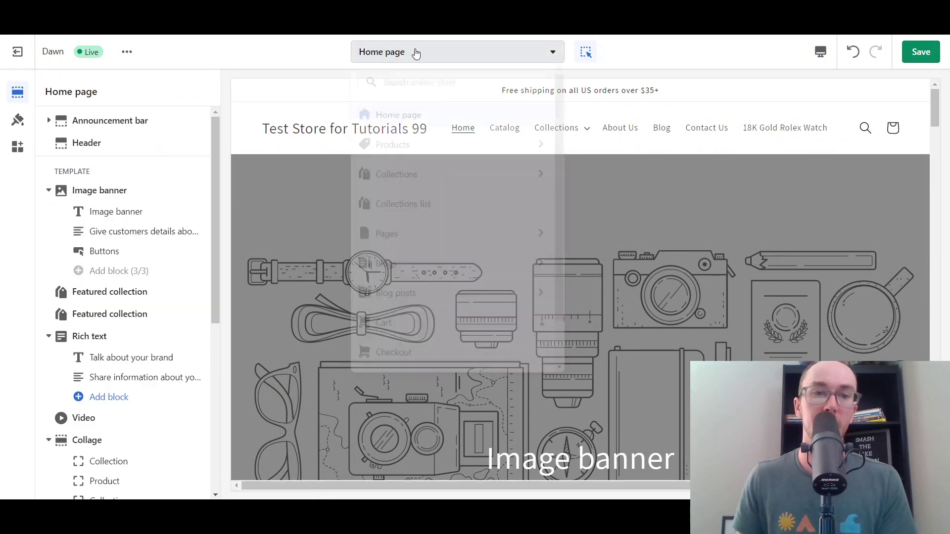
left_click(422, 53)
left_click(421, 53)
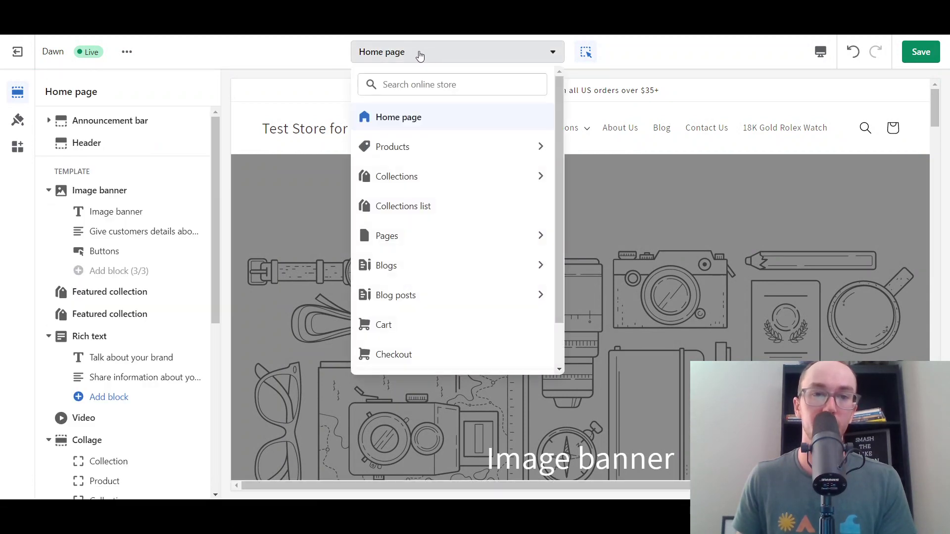
left_click(439, 151)
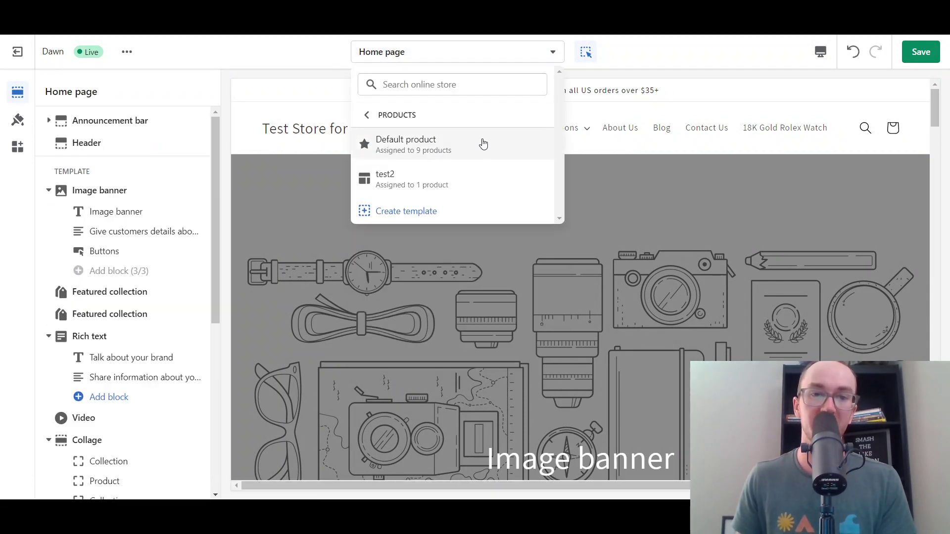
left_click(448, 150)
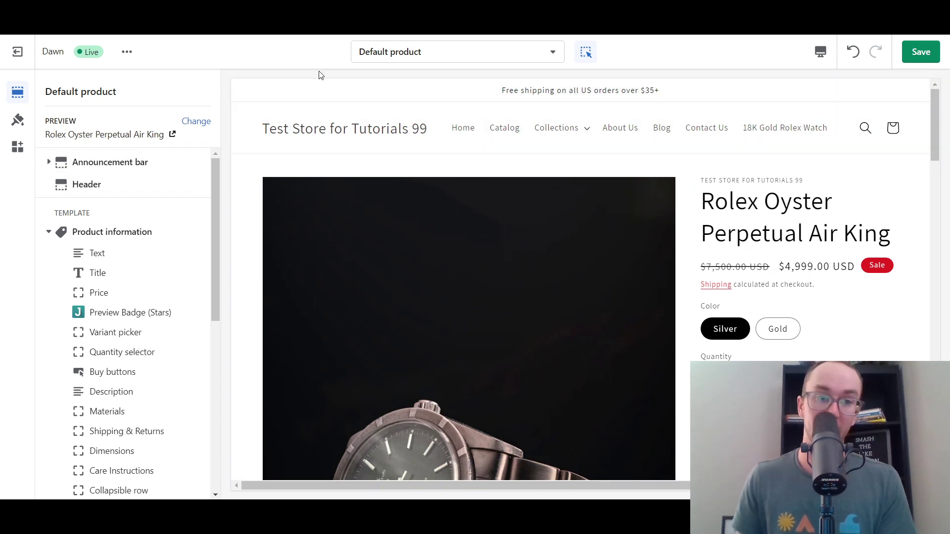
left_click(458, 51)
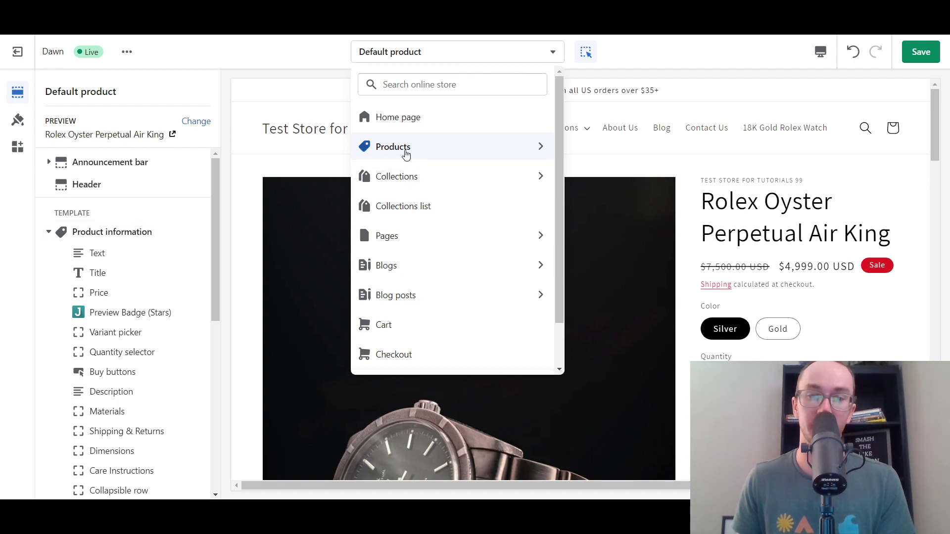
left_click(312, 53)
left_click(435, 52)
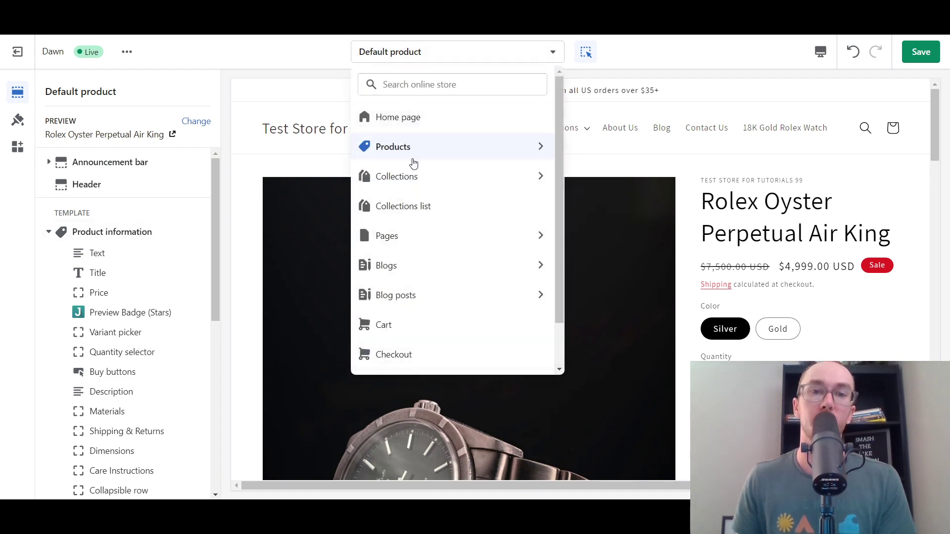
left_click(300, 42)
scroll(693, 248, "down", 3)
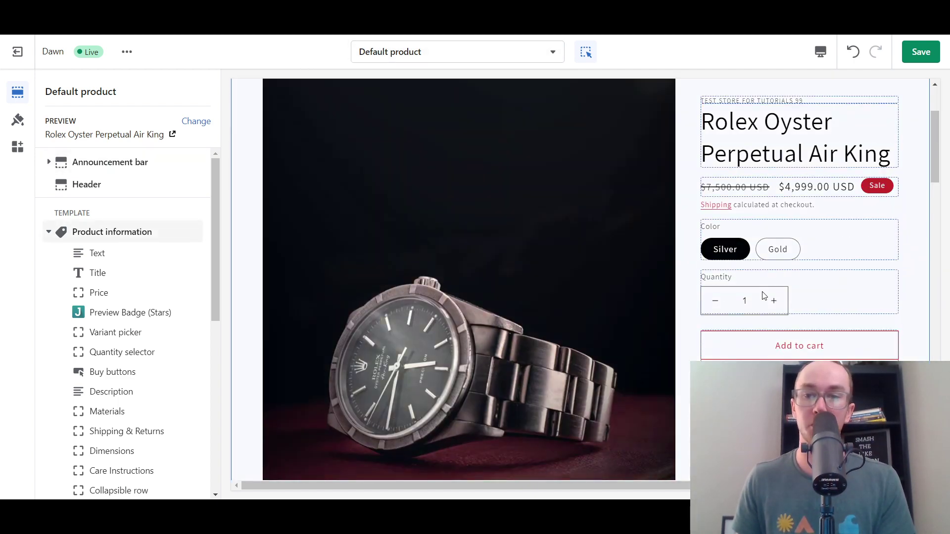
scroll(751, 319, "up", 1)
scroll(750, 320, "down", 1)
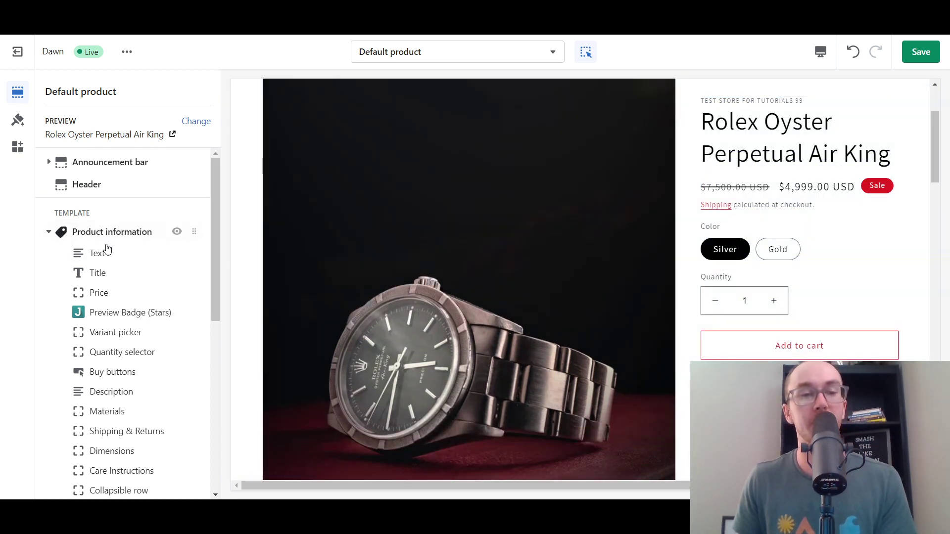
Step: Add a Complementary products block to the Product information section and check it in the product preview
left_click_drag(213, 235, 220, 265)
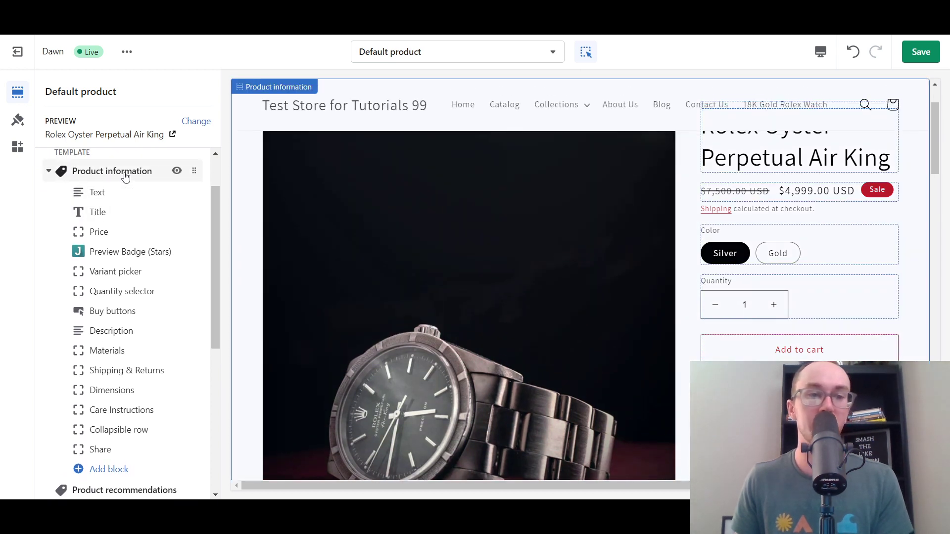
left_click(114, 470)
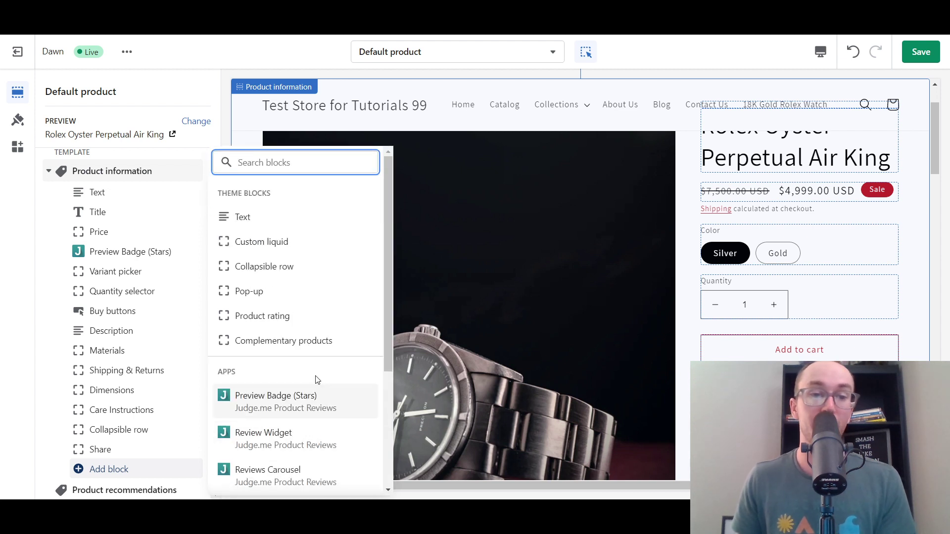
left_click(278, 341)
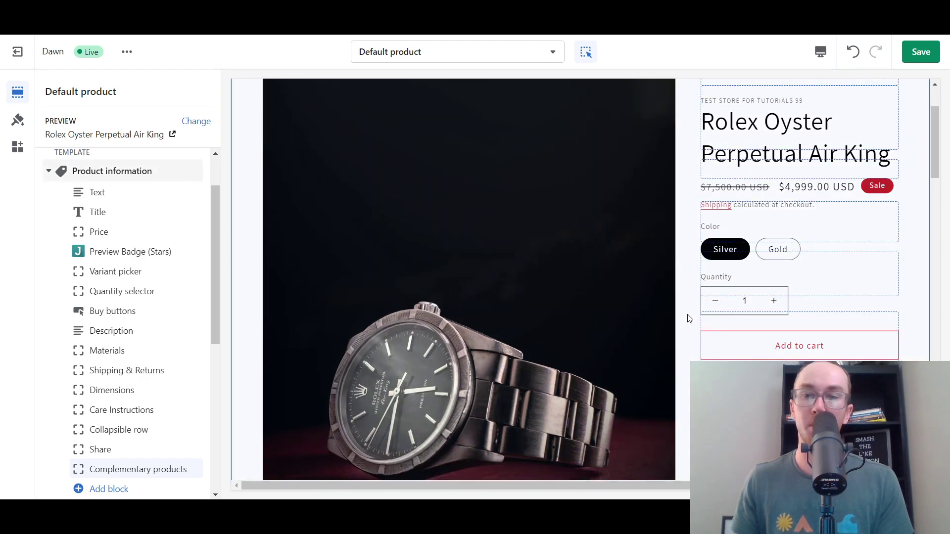
scroll(703, 321, "up", 3)
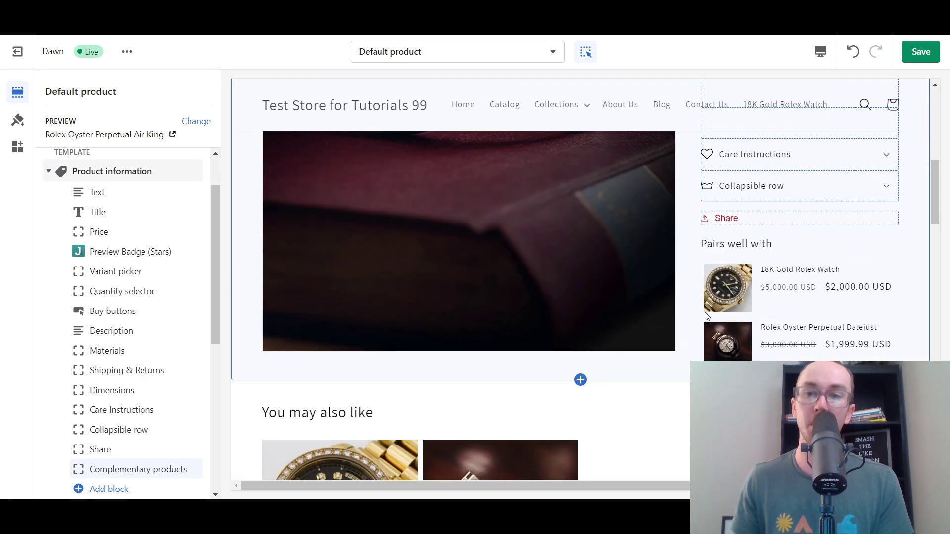
scroll(312, 331, "up", 3)
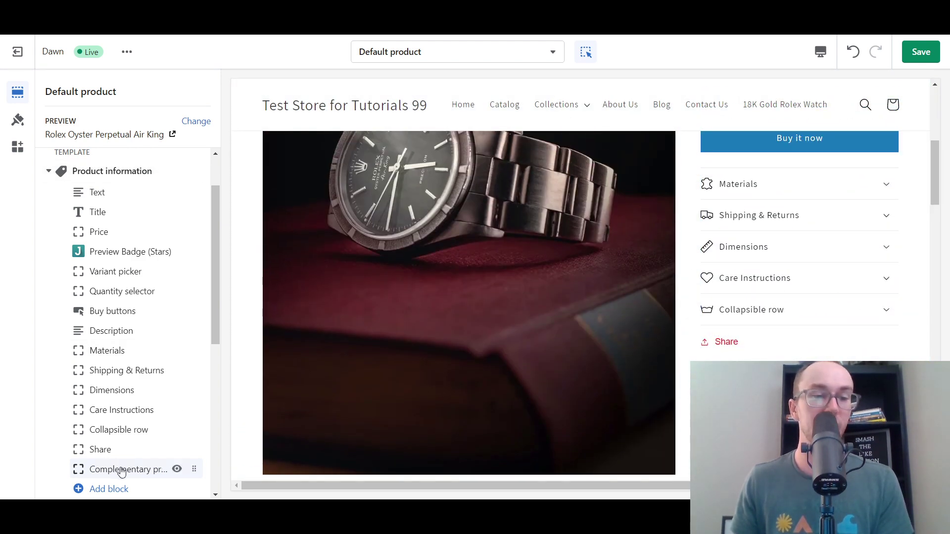
Step: Move the Complementary products block between Buy buttons and Description, and check its placement in the preview
left_click_drag(191, 470, 139, 335)
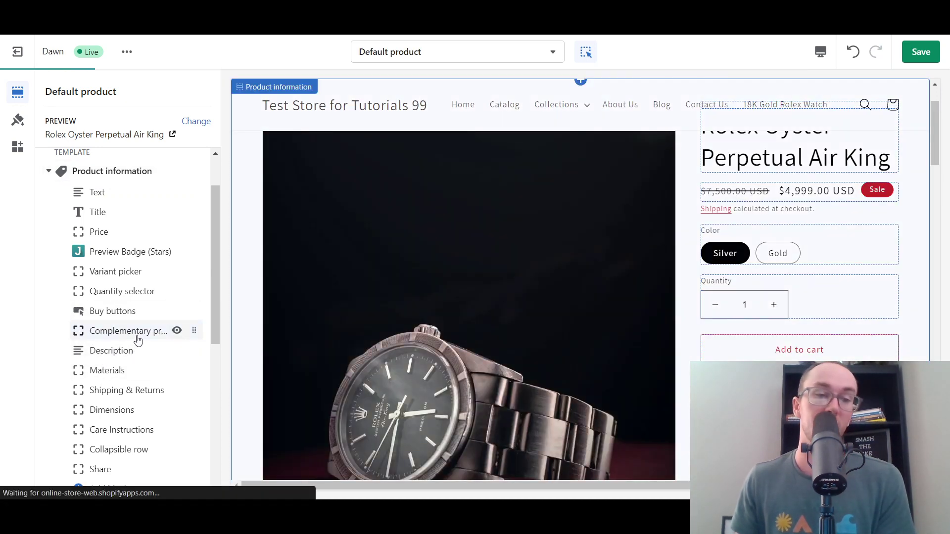
left_click_drag(936, 106, 936, 155)
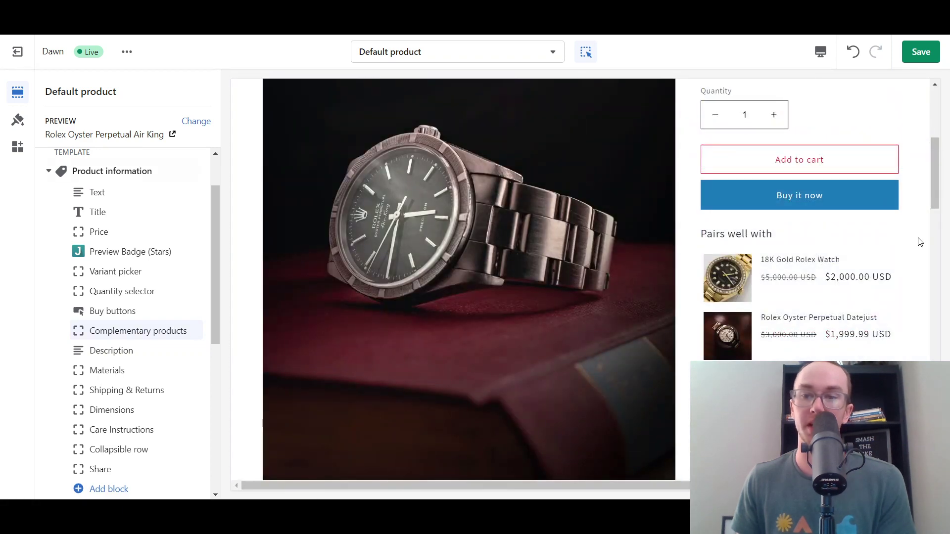
scroll(921, 235, "down", 5)
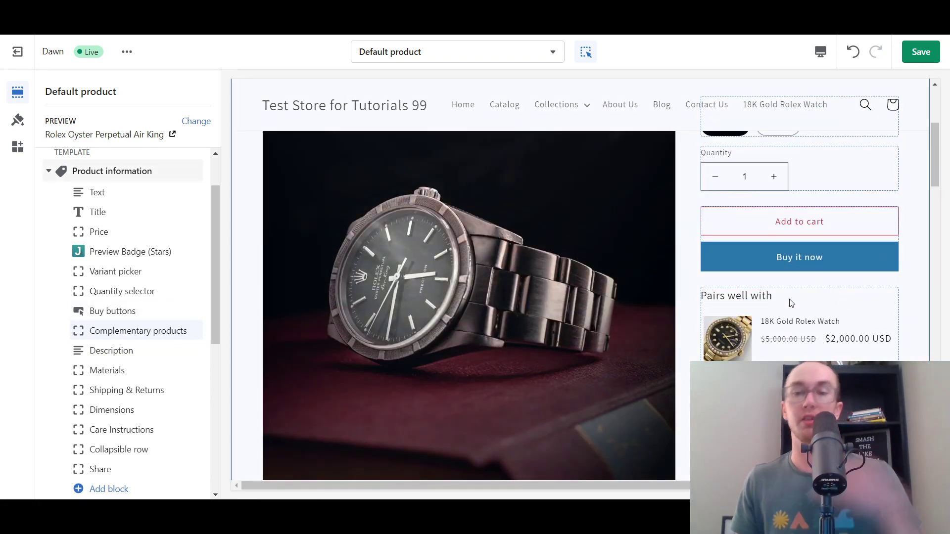
scroll(762, 302, "up", 1)
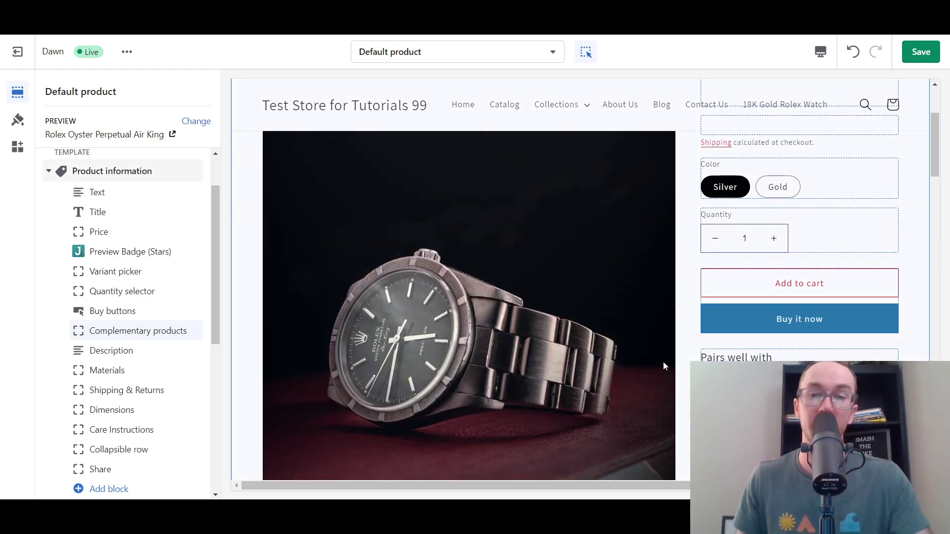
scroll(785, 303, "down", 2)
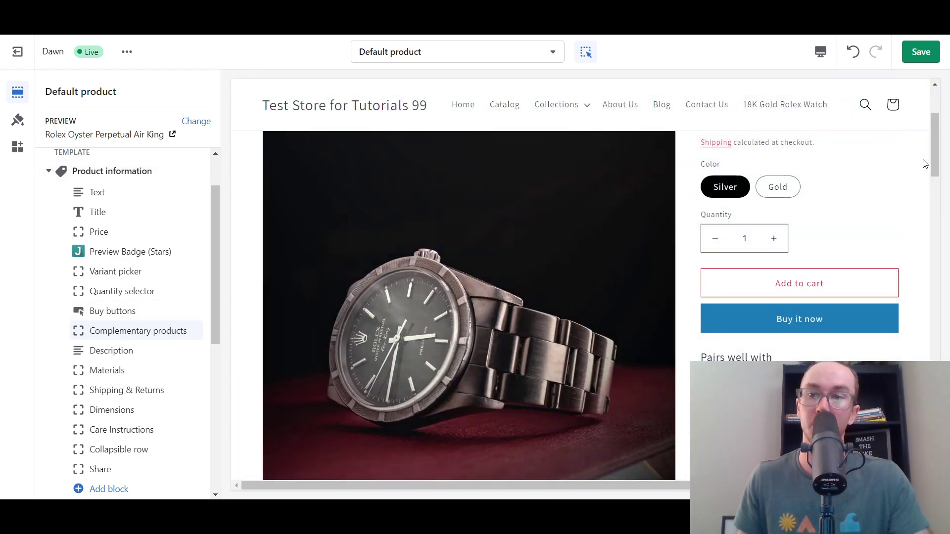
left_click_drag(938, 170, 939, 185)
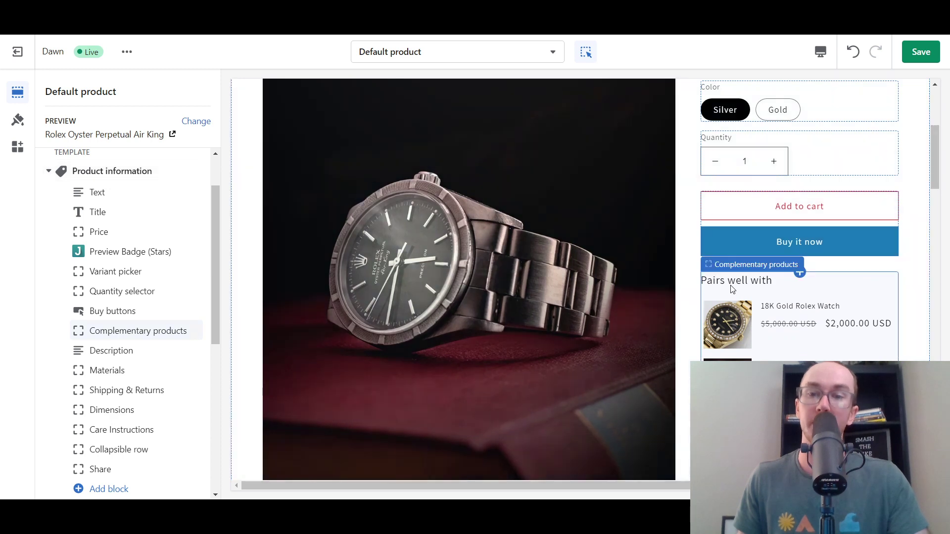
Step: Open the Complementary products block's settings and look over its heading and display options
left_click(124, 332)
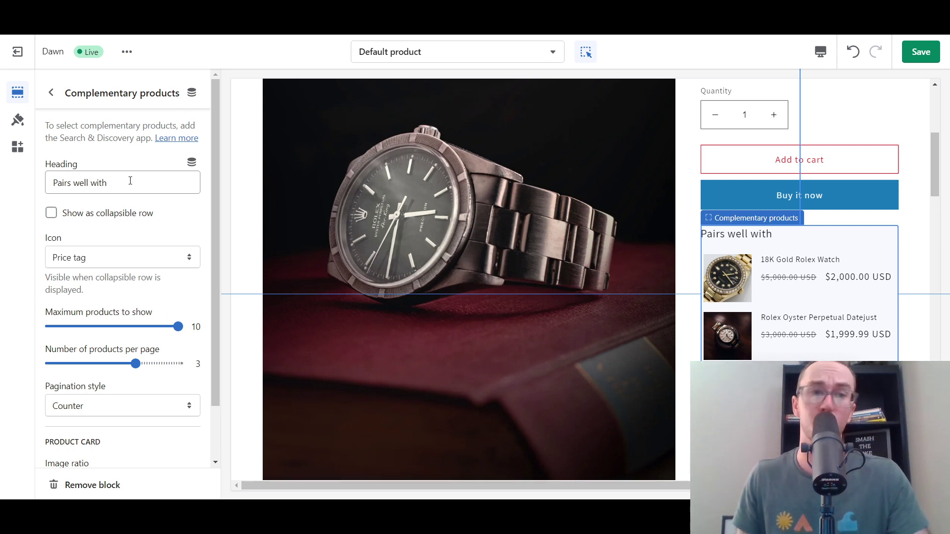
triple_click(58, 184)
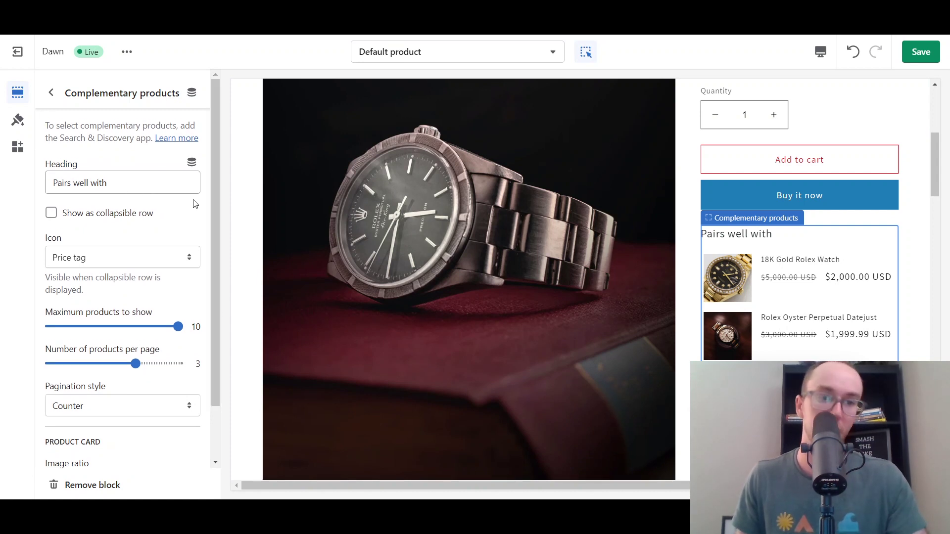
scroll(213, 204, "down", 1)
scroll(212, 203, "up", 1)
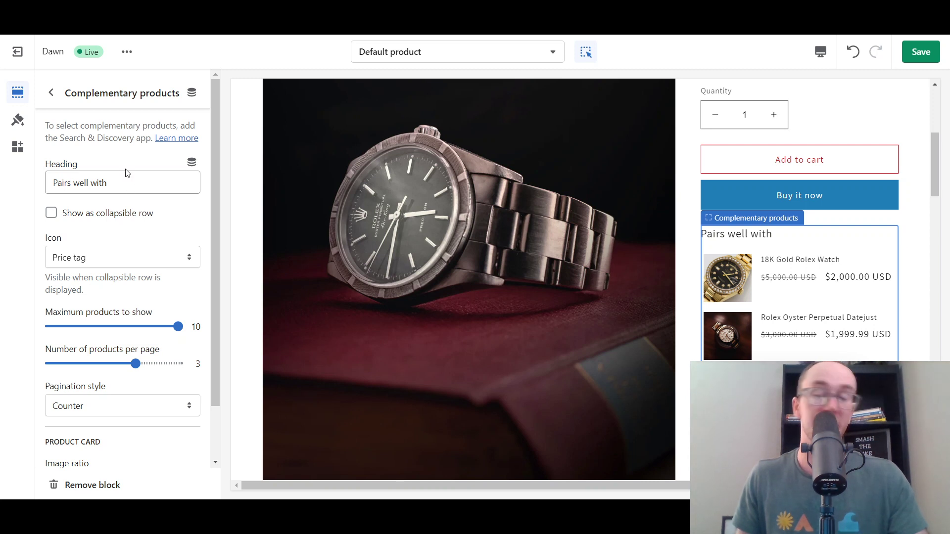
Step: Try showing the complementary products as a collapsible row and check the effect in the preview
left_click_drag(213, 188, 215, 216)
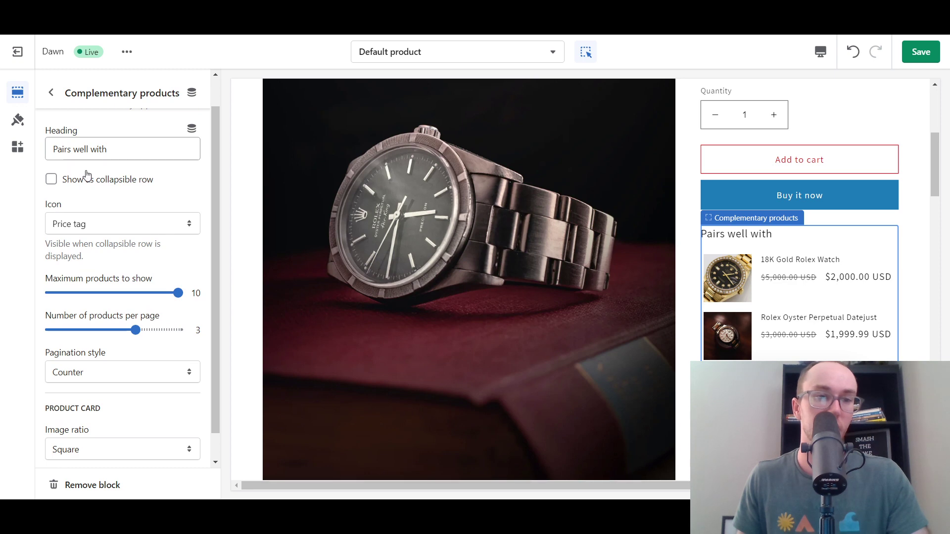
scroll(94, 208, "up", 1)
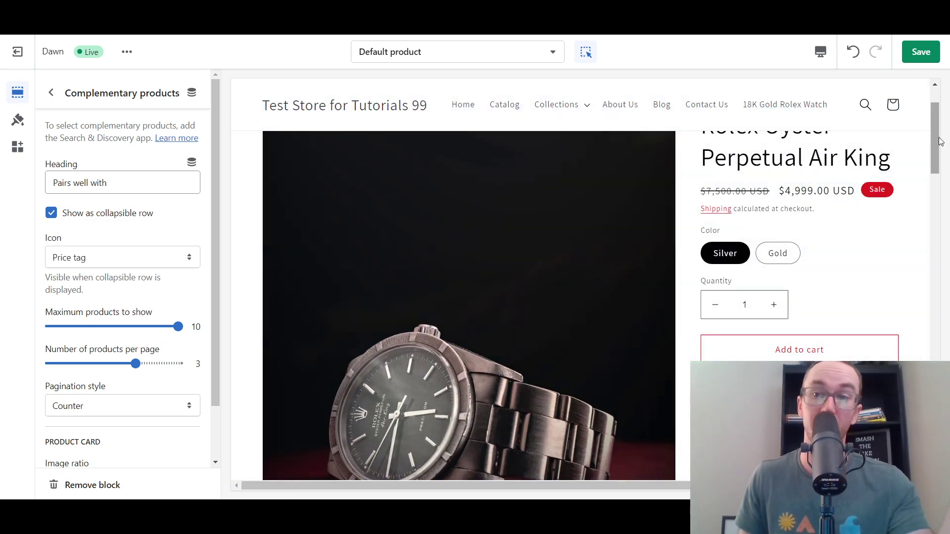
scroll(921, 239, "down", 5)
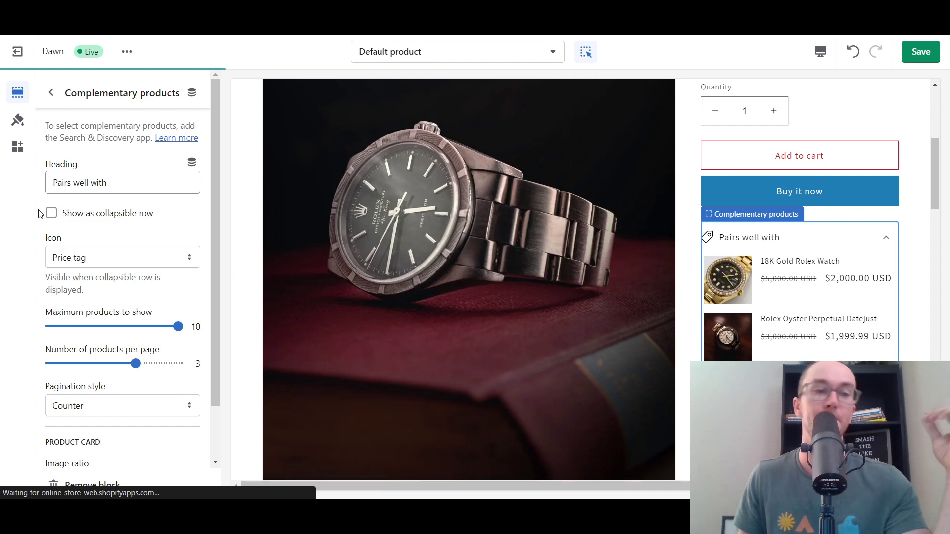
Step: Review the block's product limit, pagination and product card options against the recommendations in the preview
scroll(44, 224, "down", 1)
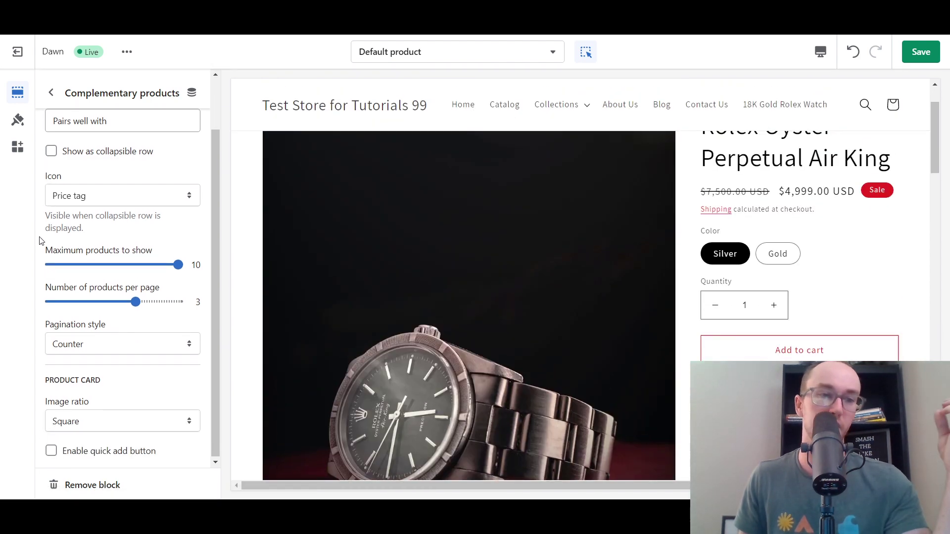
scroll(101, 255, "up", 1)
scroll(119, 341, "down", 1)
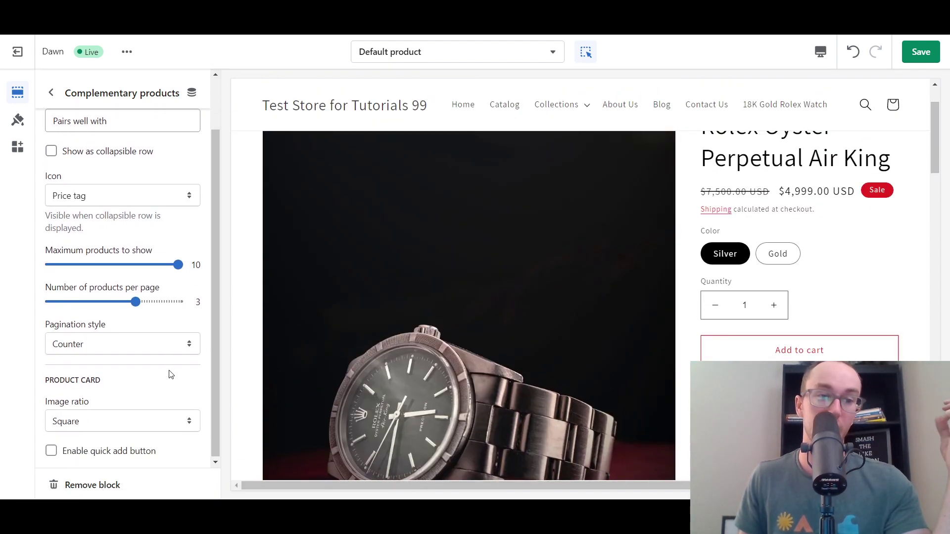
scroll(792, 306, "down", 4)
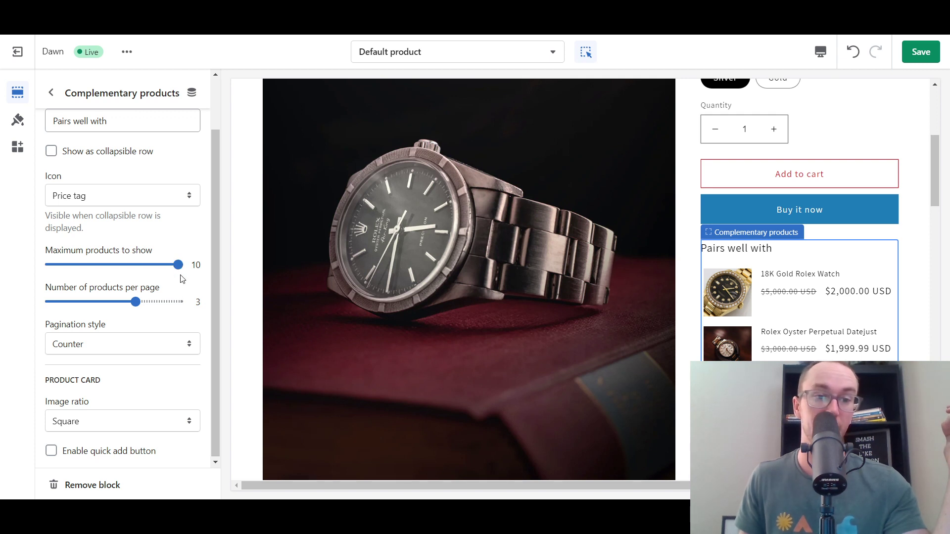
Step: Look over the pagination styles and try showing 1 product per page in the Complementary products block
left_click(90, 350)
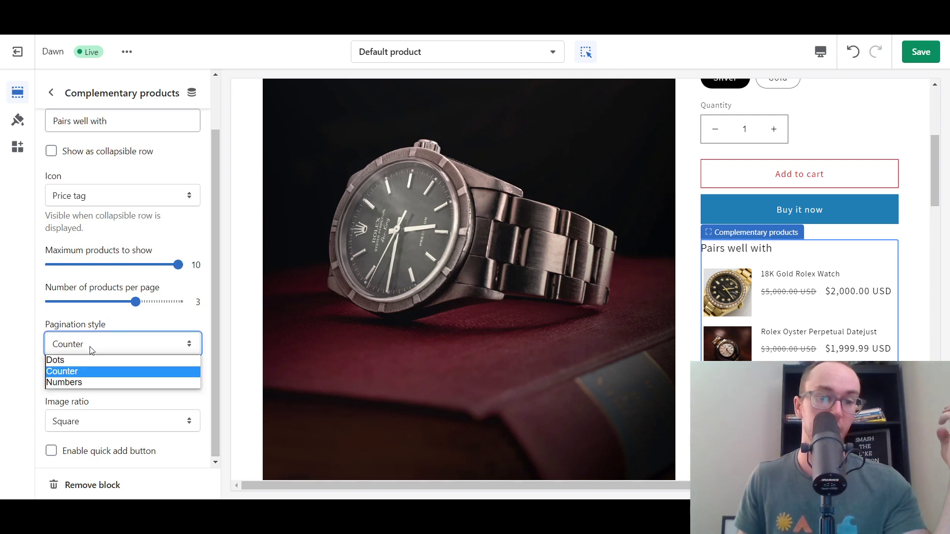
left_click(89, 347)
left_click(89, 346)
left_click(82, 341)
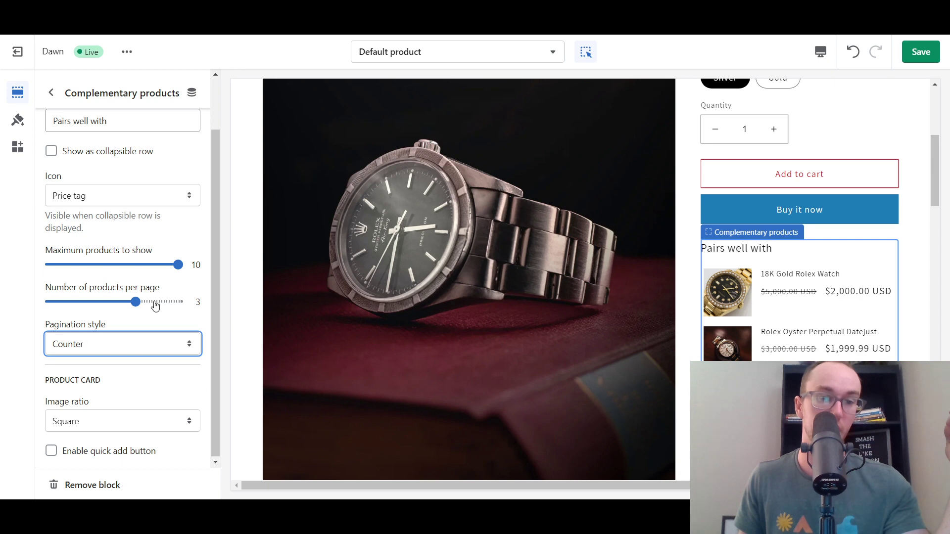
left_click(135, 302)
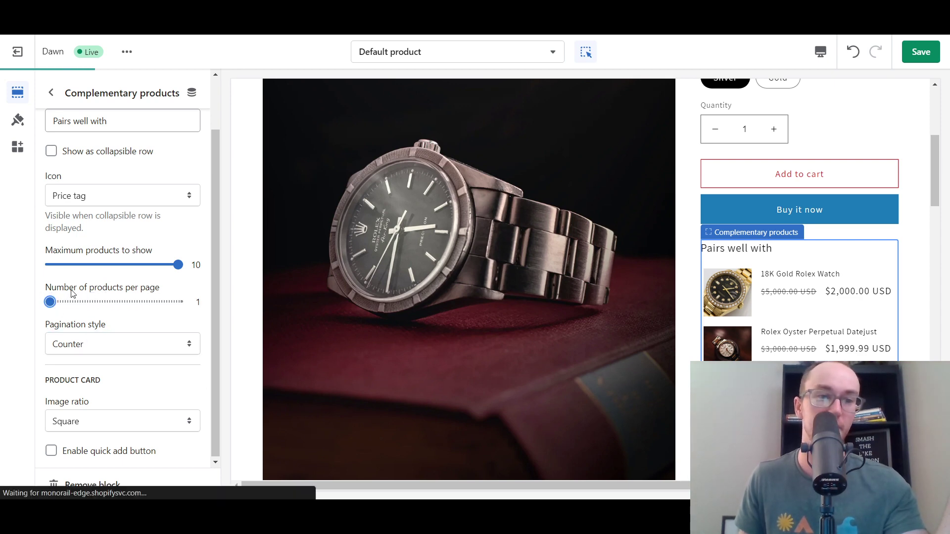
scroll(823, 300, "down", 2)
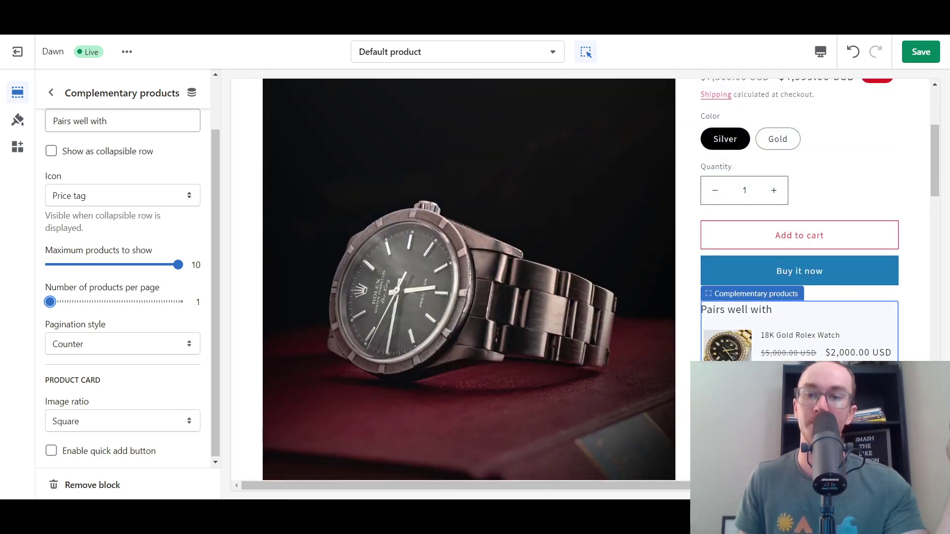
Step: Set the Complementary products pagination style to Dots and check the block in the preview
left_click(179, 344)
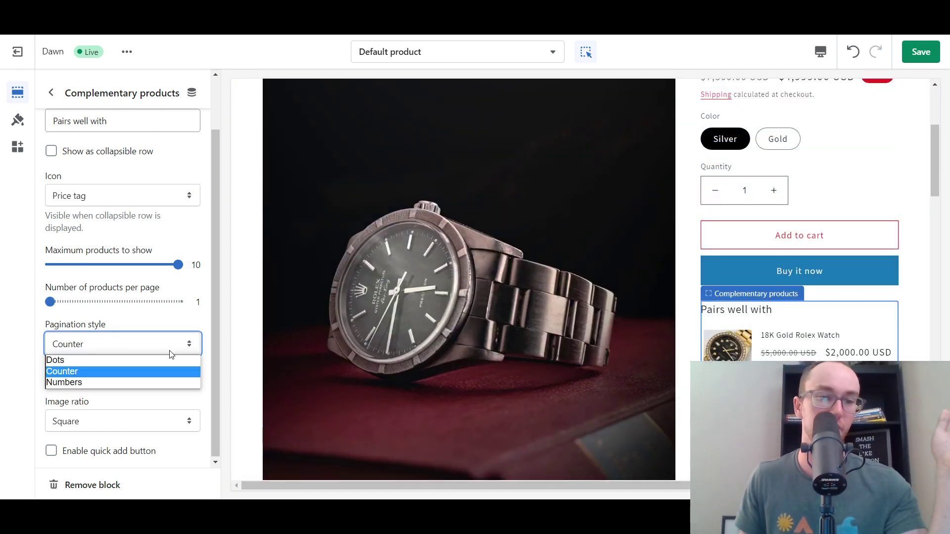
left_click(165, 360)
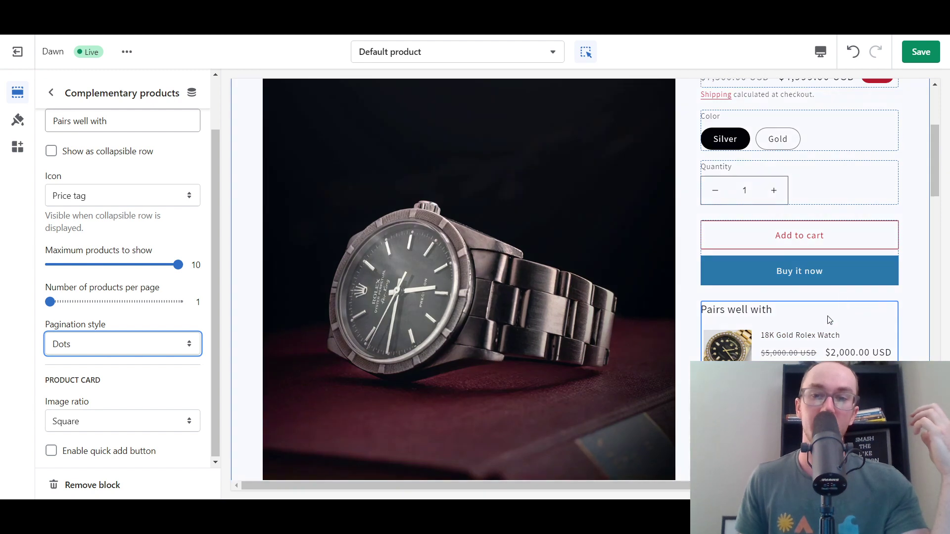
scroll(159, 381, "up", 1)
scroll(164, 393, "down", 1)
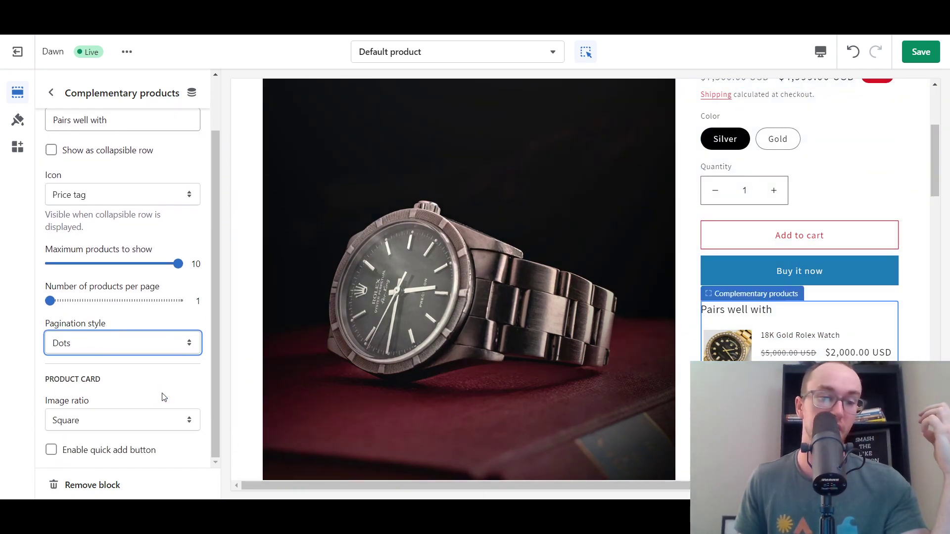
scroll(128, 396, "up", 1)
scroll(117, 391, "down", 1)
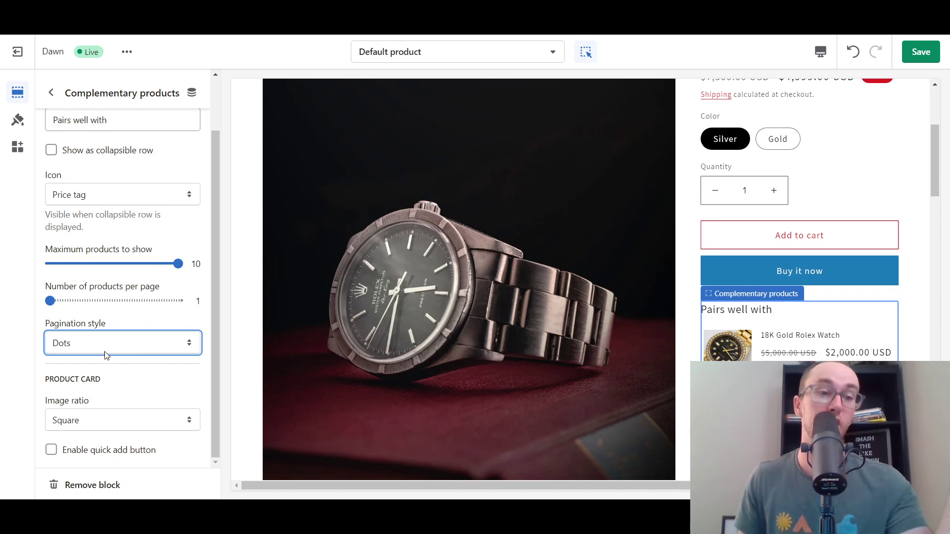
Step: Set the block's number of products per page to 3 and keep the Dots pagination style
left_click_drag(48, 300, 74, 301)
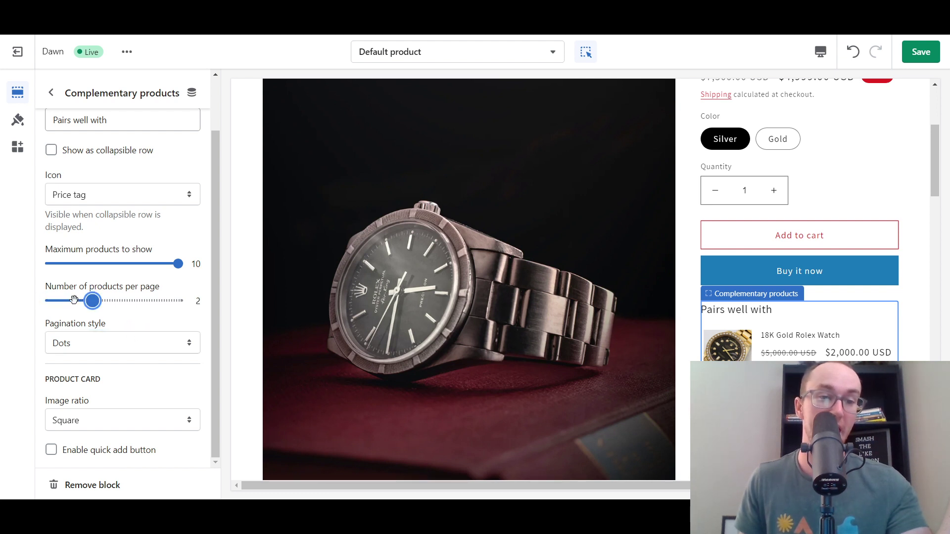
left_click(119, 349)
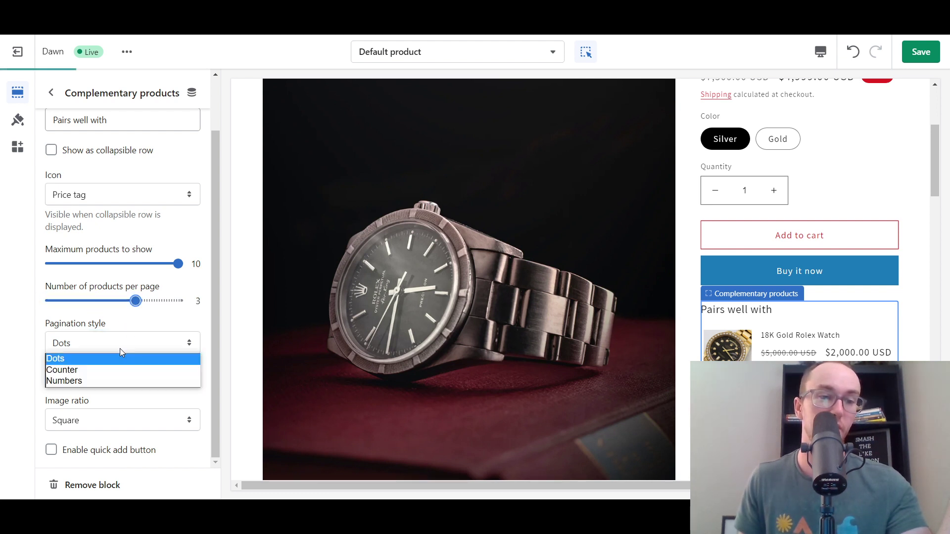
left_click(119, 348)
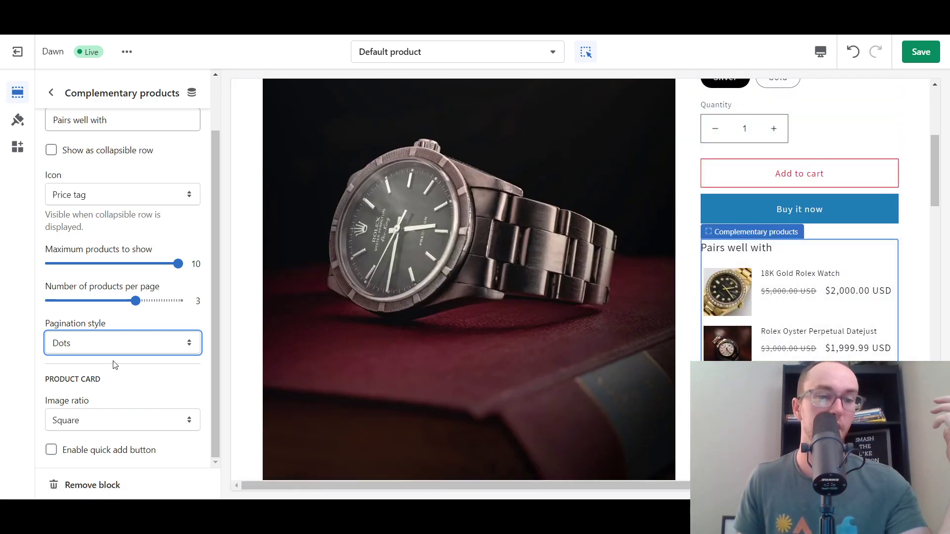
Step: Try enabling the quick add button on the complementary product cards and check it in the preview
left_click(113, 454)
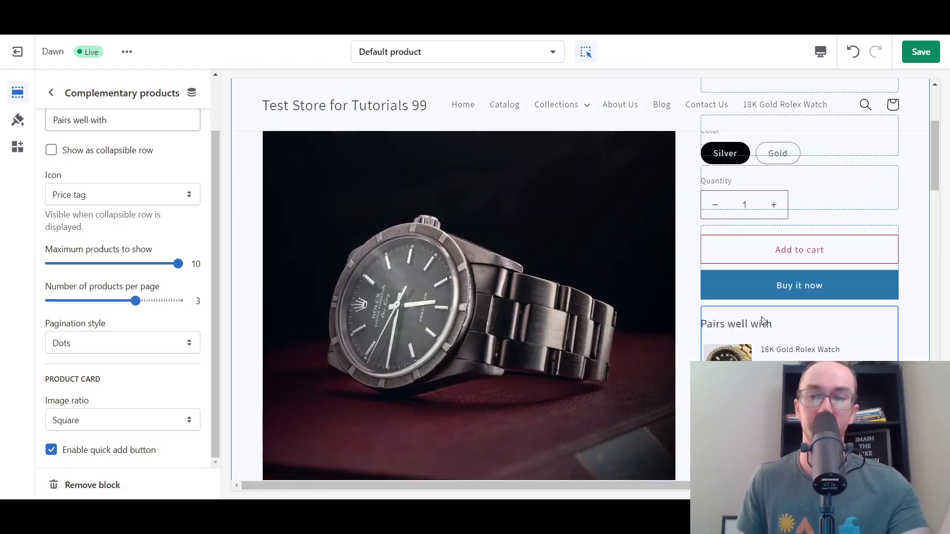
scroll(762, 322, "down", 3)
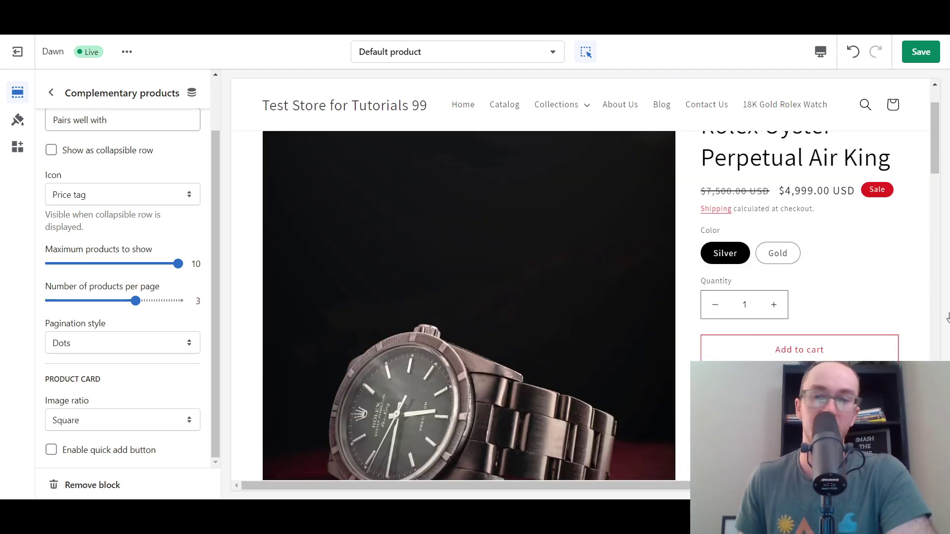
Step: Save the theme changes and compare the "Pairs well with" block with the "You may also like" section in the preview
left_click(922, 52)
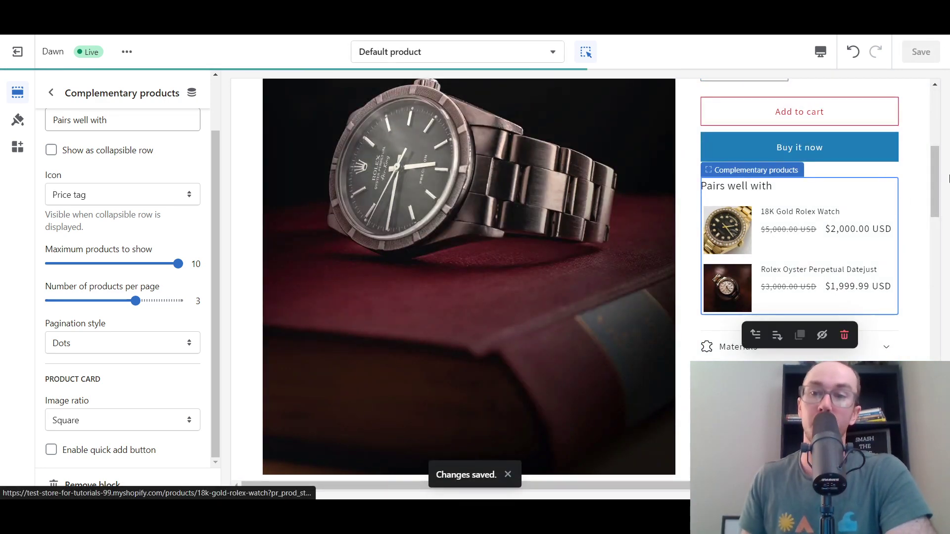
scroll(935, 180, "up", 1)
scroll(935, 180, "down", 1)
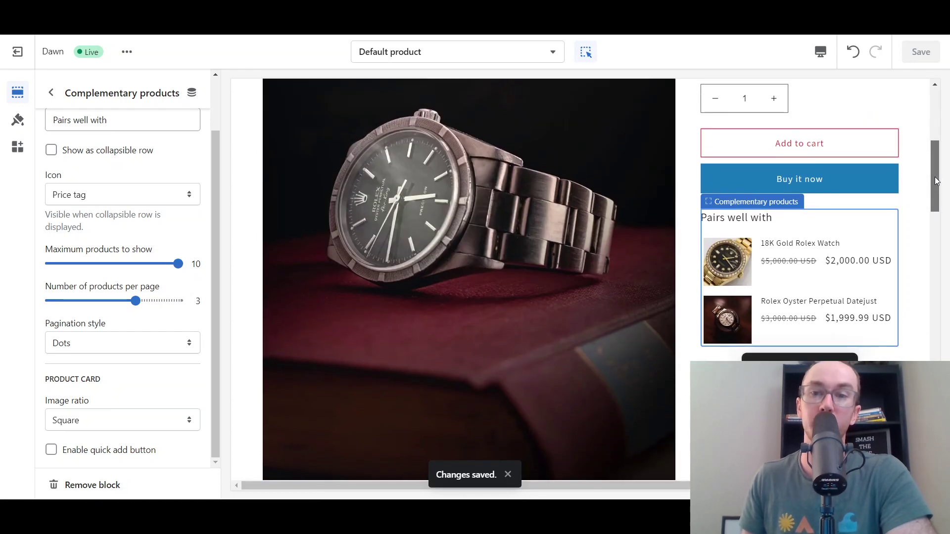
scroll(936, 181, "up", 1)
scroll(939, 185, "down", 2)
scroll(939, 185, "down", 4)
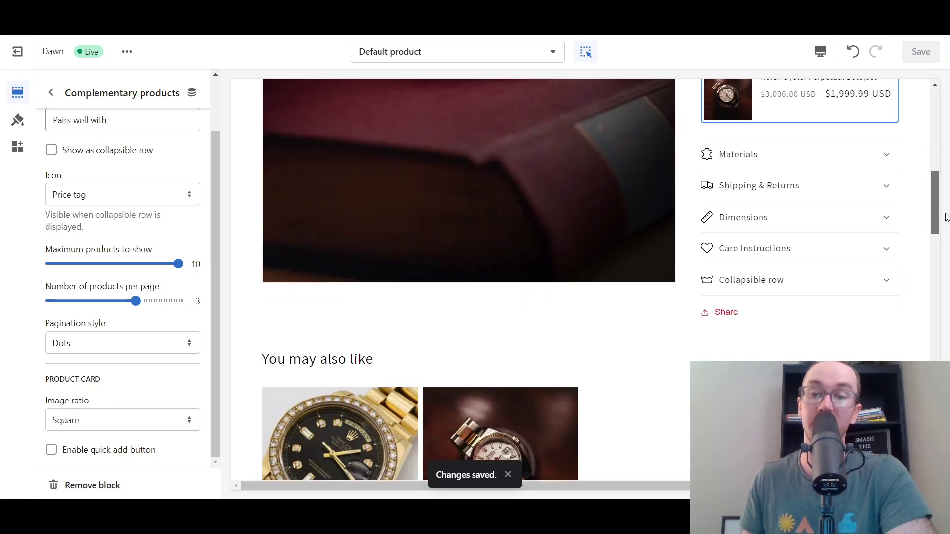
scroll(940, 193, "up", 5)
scroll(944, 213, "down", 5)
scroll(947, 232, "down", 2)
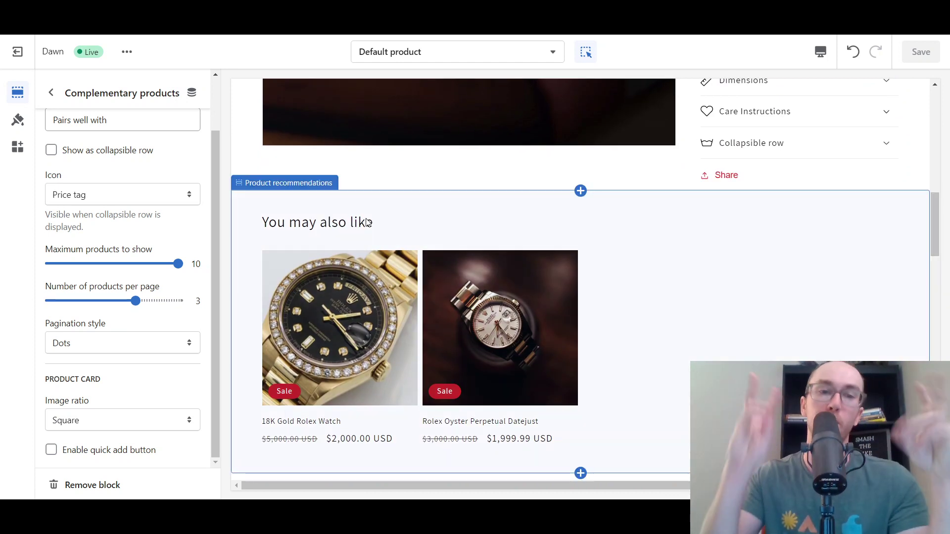
Step: Open the "You may also like" section's settings, then return to the template outline to locate Product recommendations
left_click(313, 221)
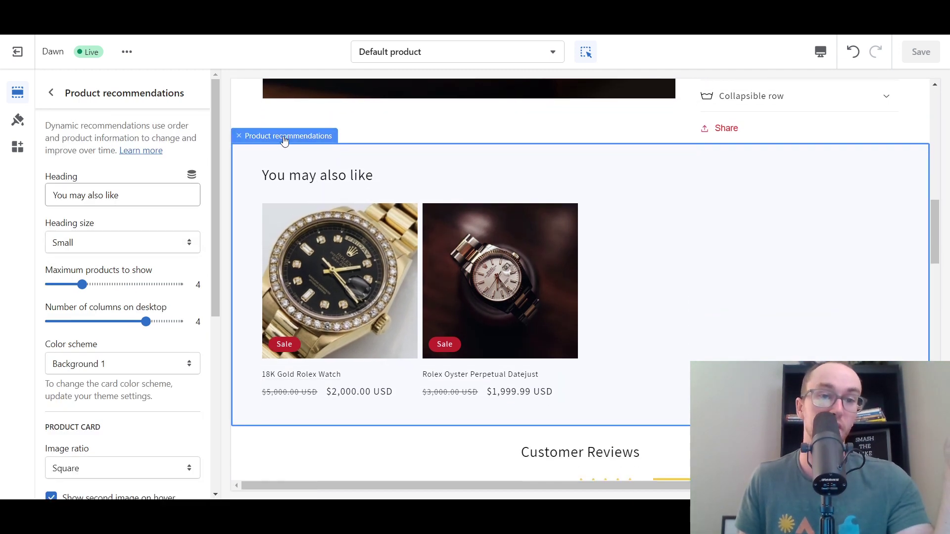
left_click(51, 93)
scroll(127, 238, "down", 4)
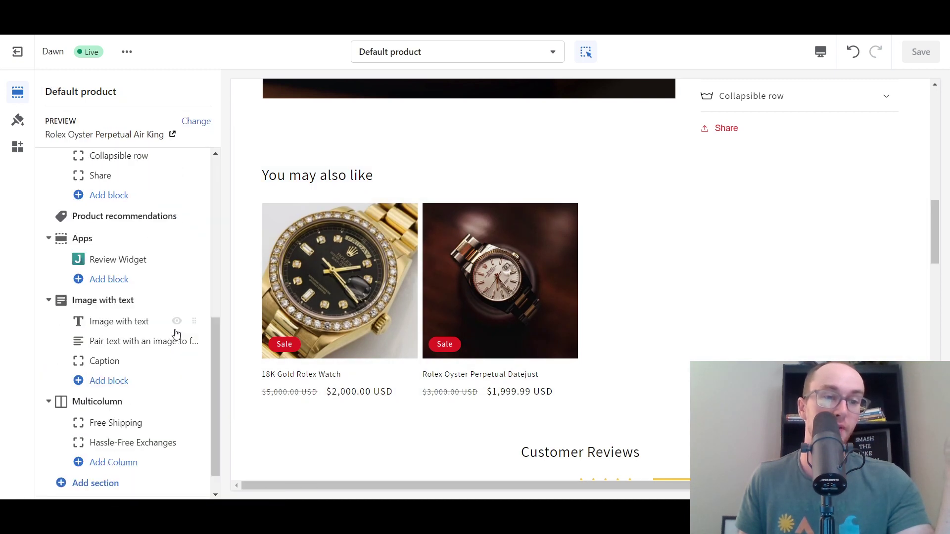
scroll(125, 409, "up", 1)
scroll(124, 409, "down", 1)
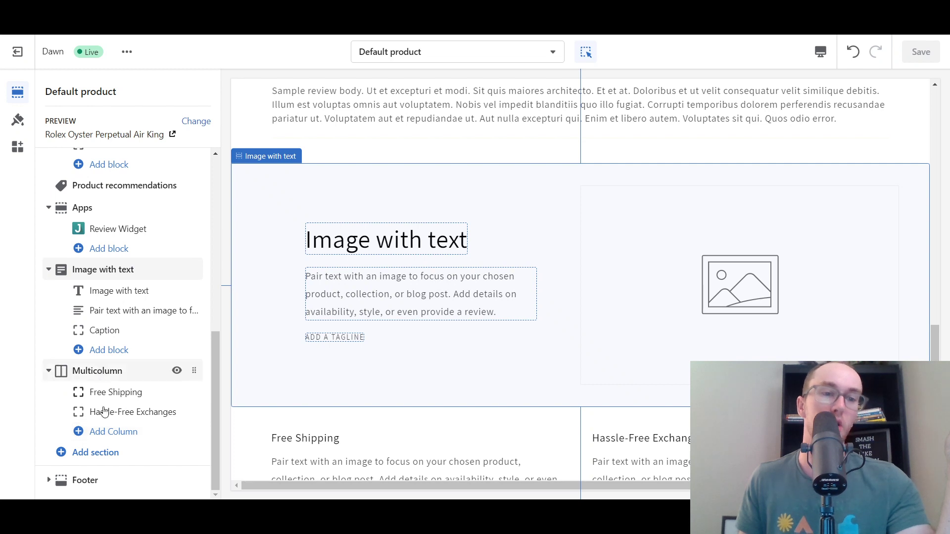
Step: Look over the theme sections available to add and reopen the Product recommendations section briefly
left_click(94, 462)
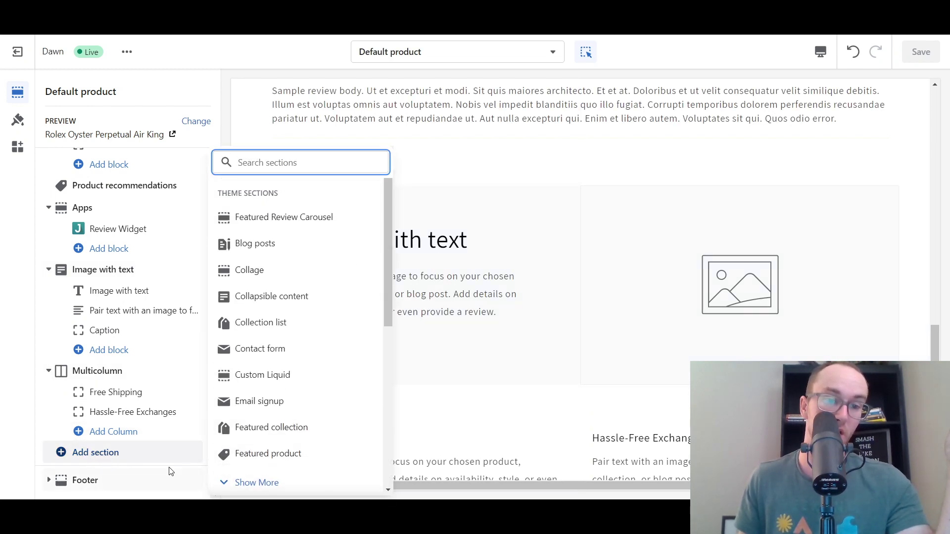
scroll(94, 346, "up", 3)
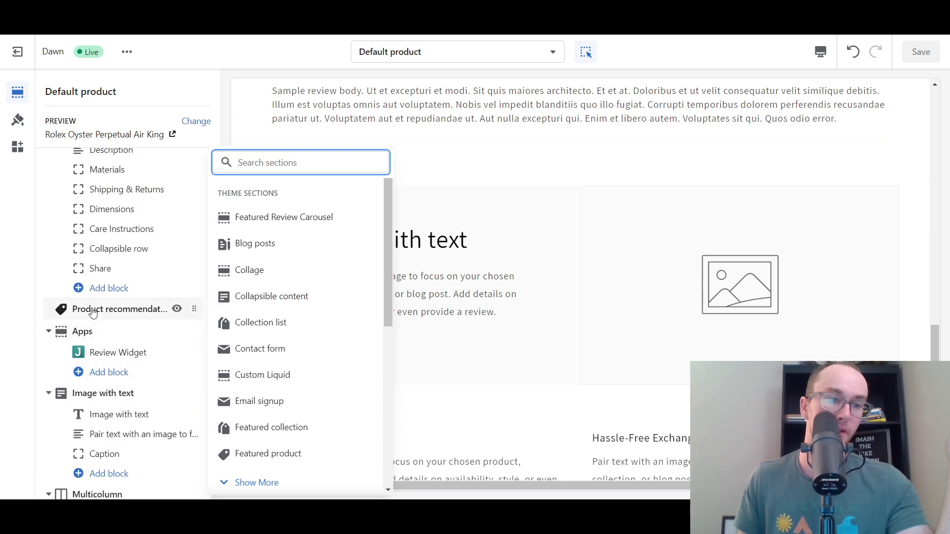
left_click(94, 310)
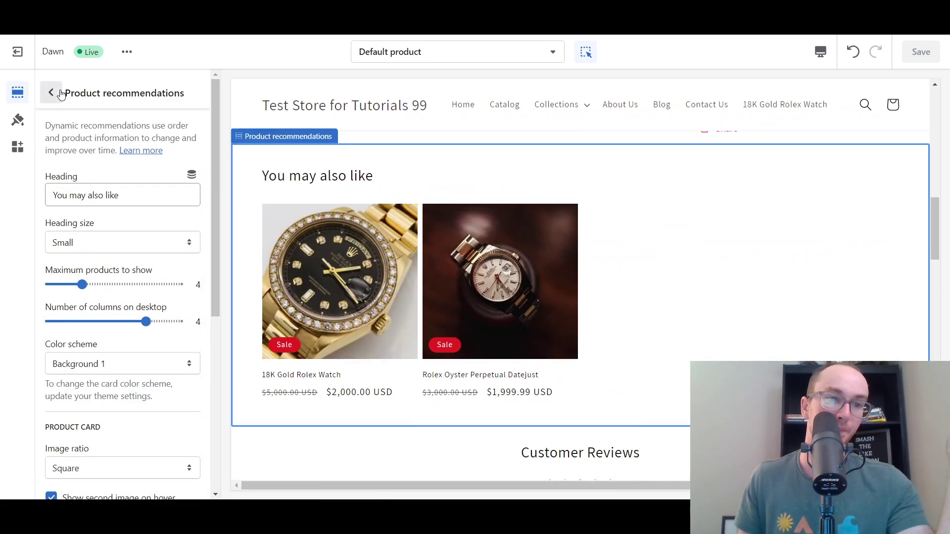
left_click(61, 94)
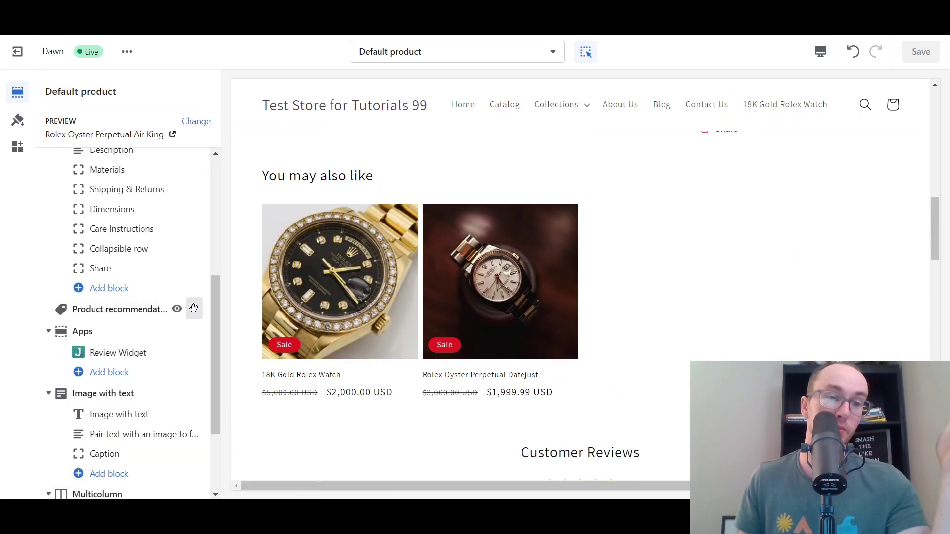
Step: Try moving the Product recommendations section within the template and check its placement against the Product information blocks
left_click_drag(194, 308, 142, 259)
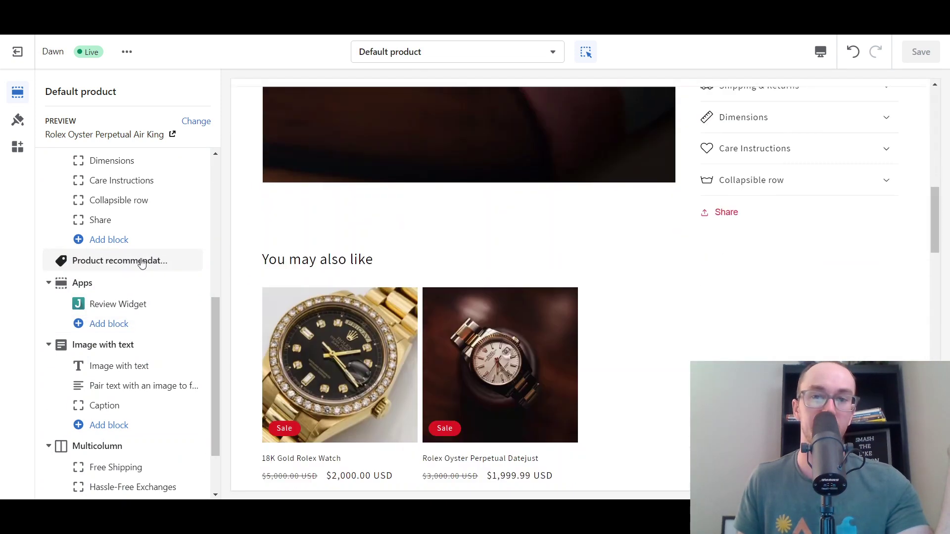
scroll(639, 213, "up", 4)
scroll(643, 218, "up", 3)
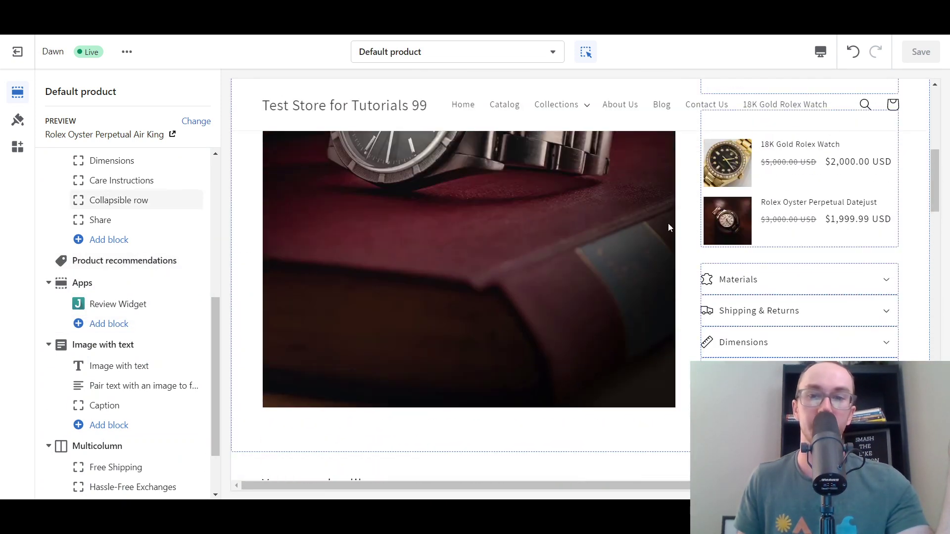
scroll(136, 260, "up", 6)
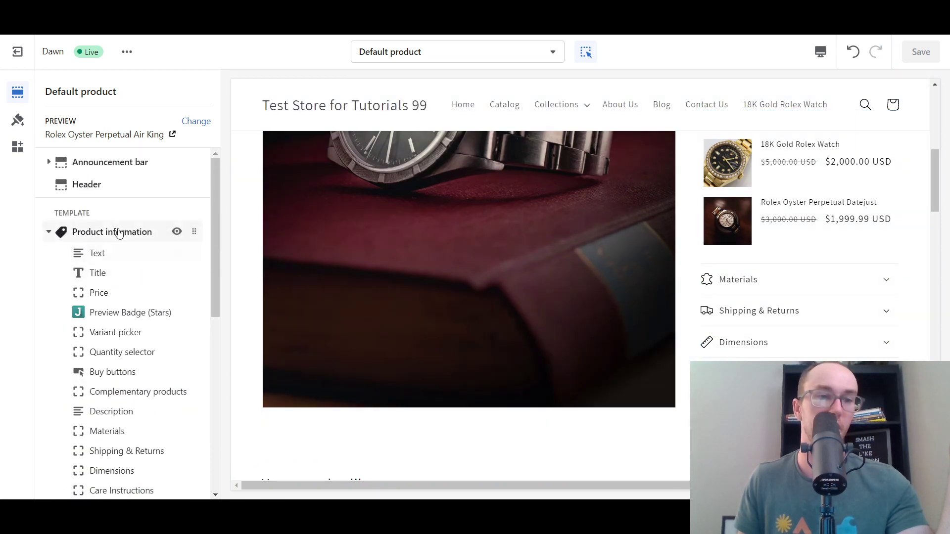
scroll(139, 263, "down", 6)
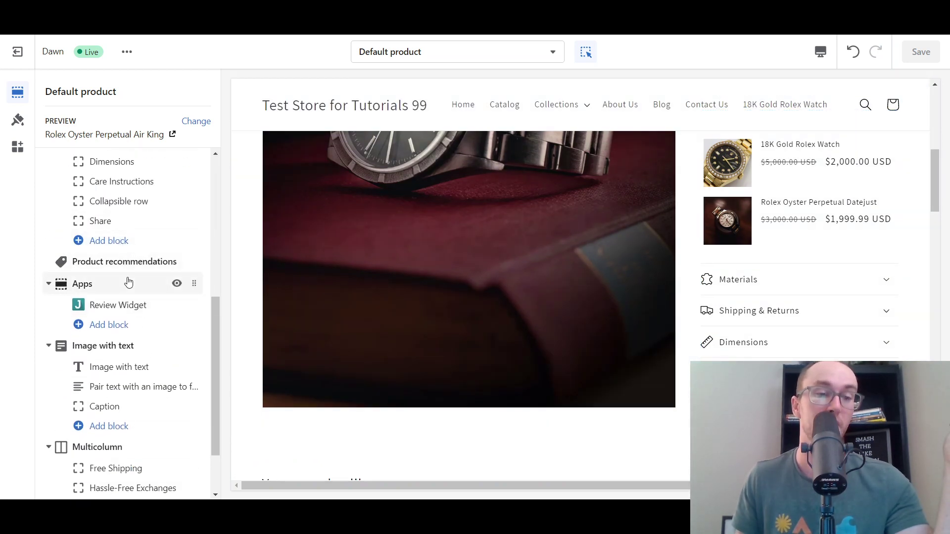
scroll(130, 284, "up", 2)
Step: Review the Product recommendations section's heading, product limit, column, color scheme, product card and mobile layout options
left_click(128, 331)
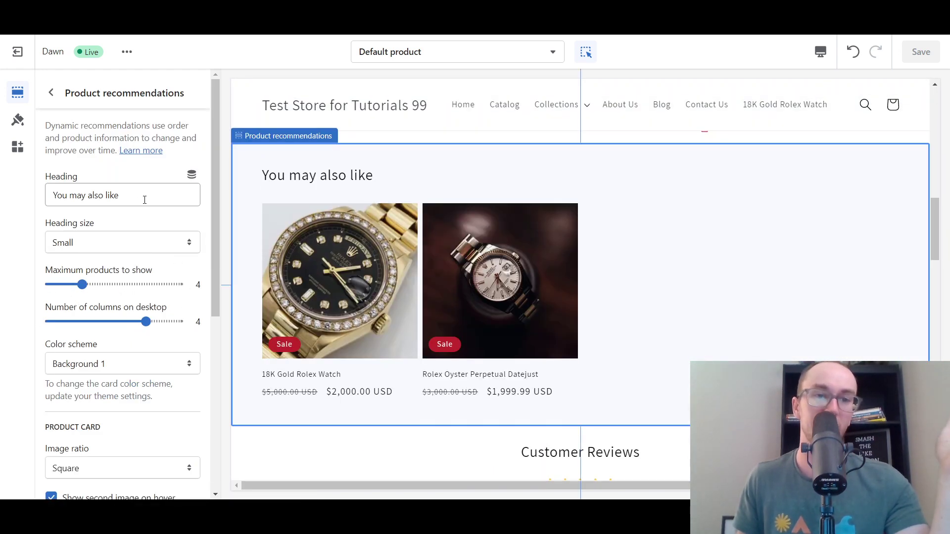
scroll(45, 279, "down", 5)
scroll(45, 277, "up", 5)
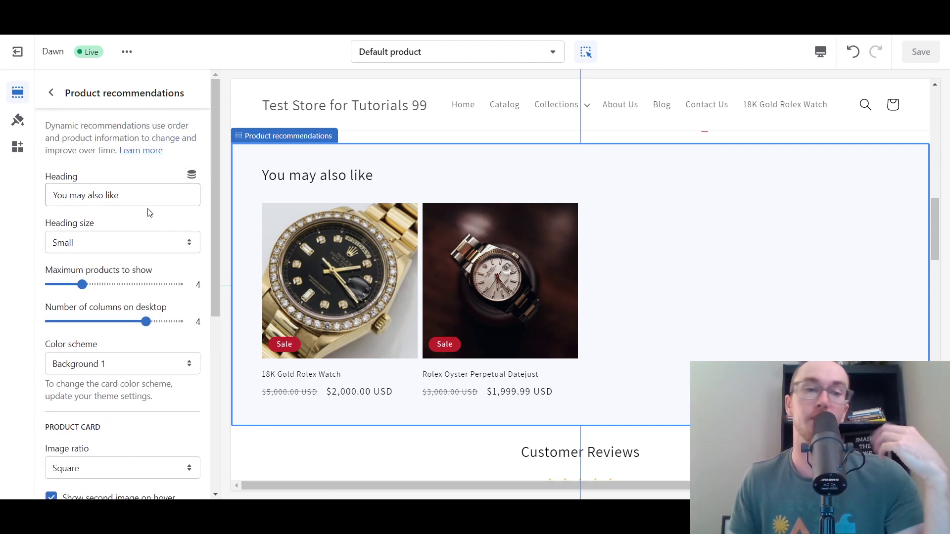
scroll(44, 295, "down", 4)
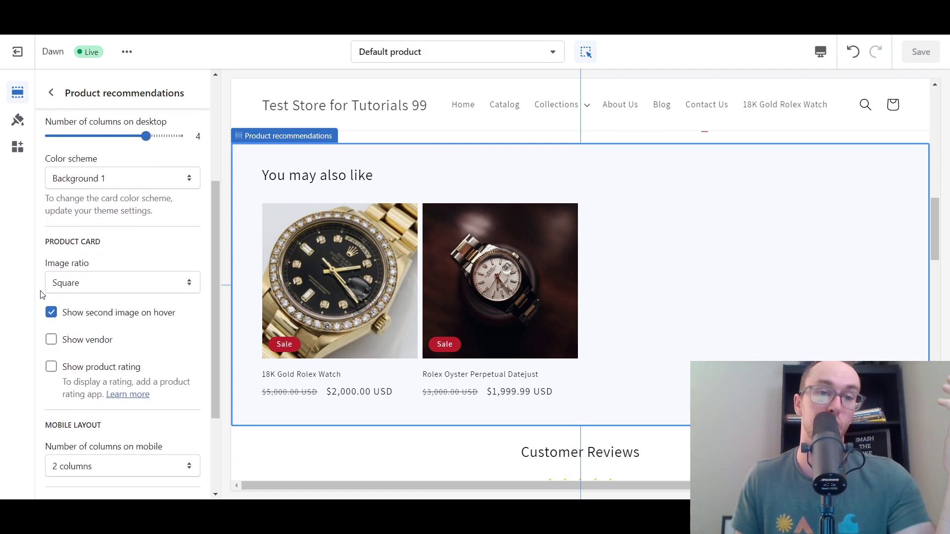
scroll(44, 296, "up", 4)
scroll(44, 295, "down", 1)
scroll(196, 220, "up", 1)
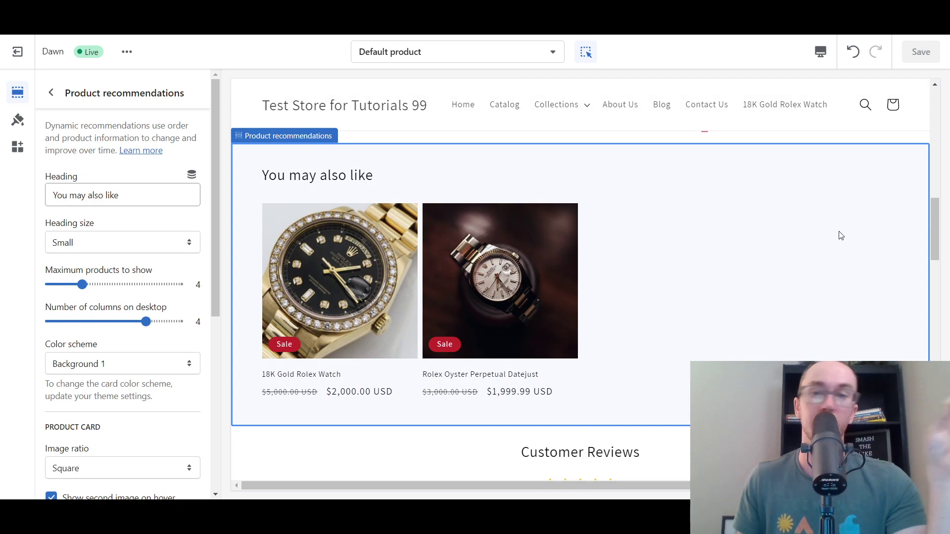
Step: Check the whole product page preview once more and exit the theme editor to the Themes page
mouse_move(935, 231)
left_mouse_down()
mouse_move(928, 351)
mouse_move(936, 139)
mouse_move(943, 234)
left_mouse_up()
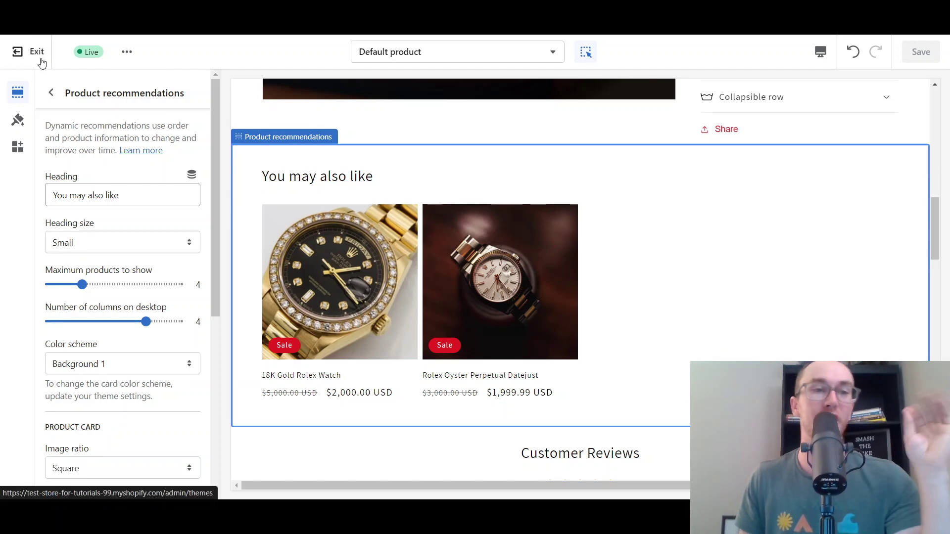
scroll(731, 240, "up", 1)
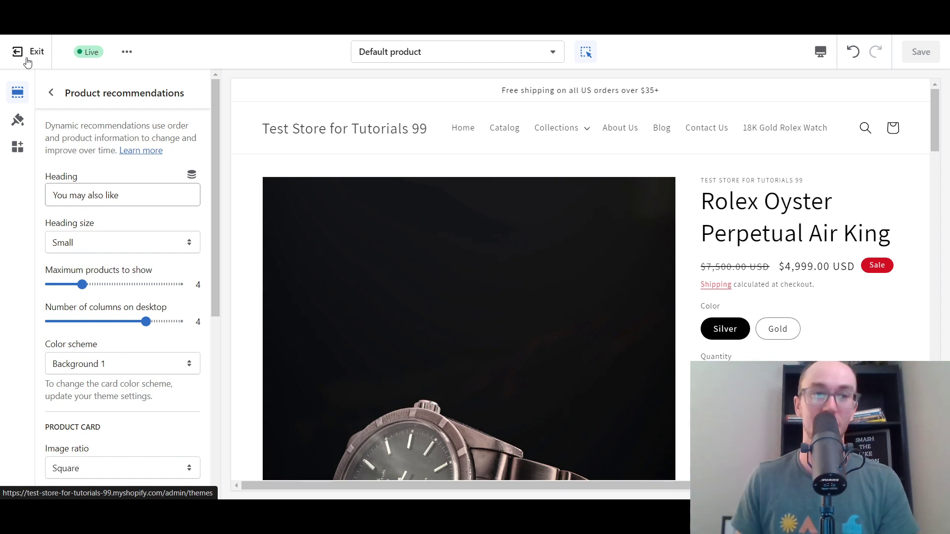
left_click(28, 60)
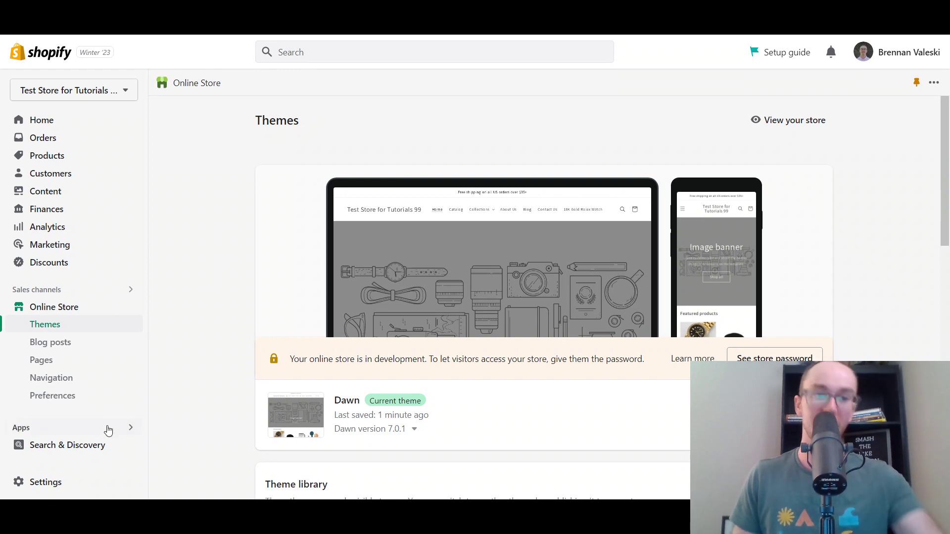
Step: Open the product recommendations list in the Search & Discovery app
left_click(93, 446)
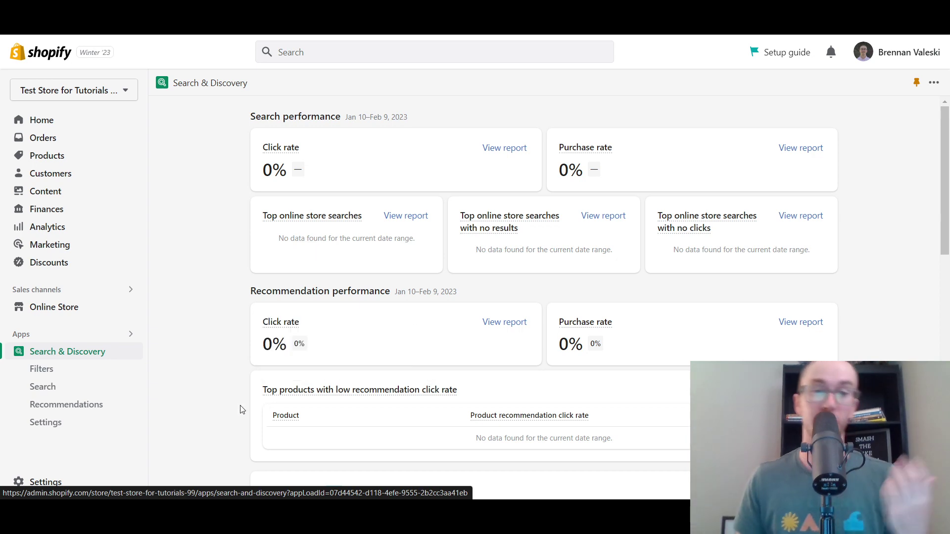
scroll(215, 349, "down", 10)
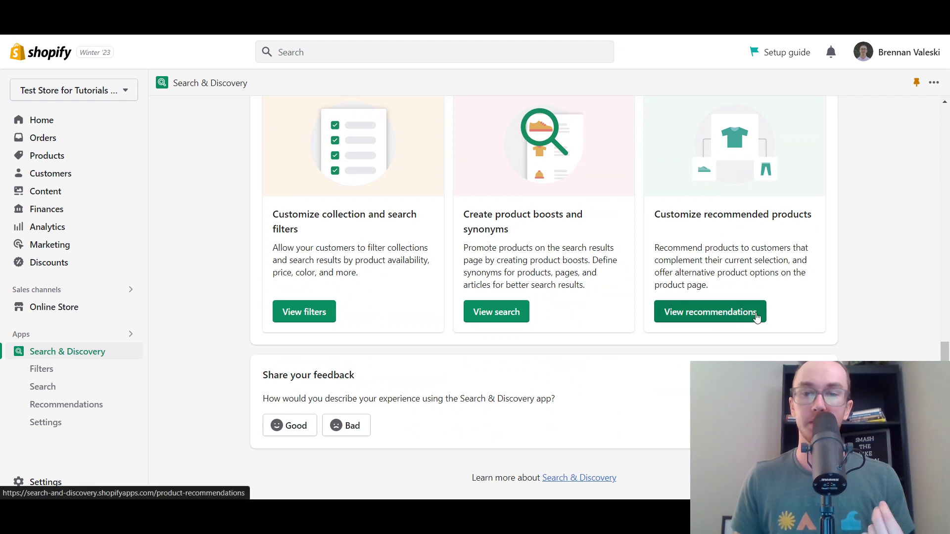
scroll(747, 296, "up", 1)
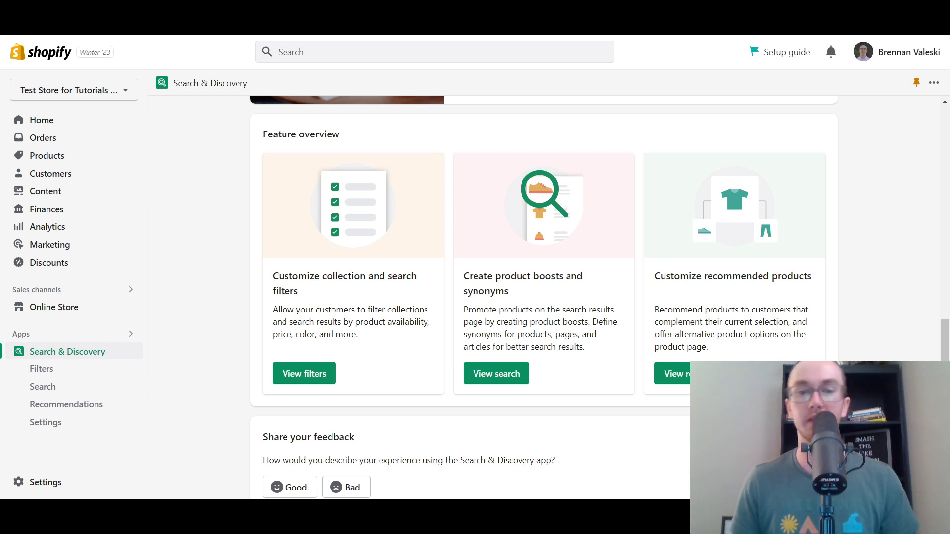
left_click(673, 373)
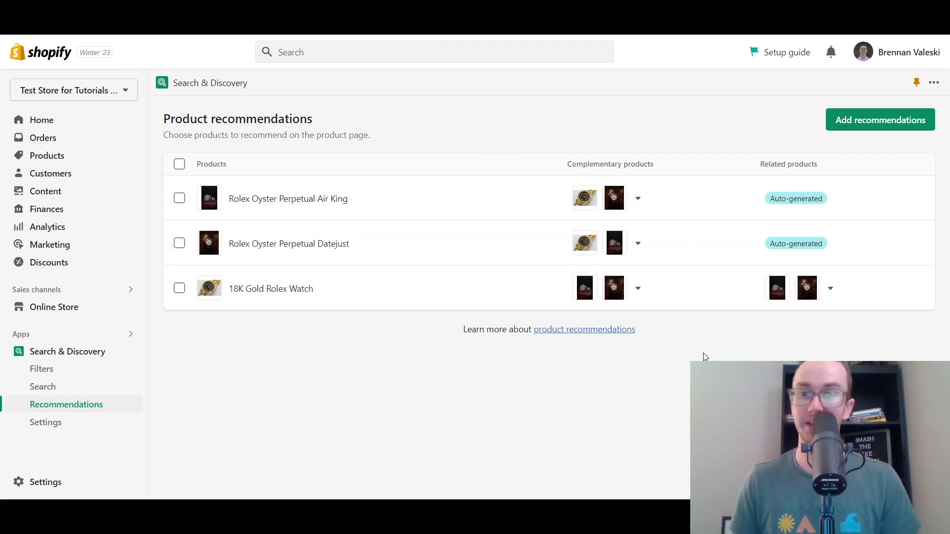
Step: Start a new product recommendation and select Shirt as the product that receives it
left_click(867, 121)
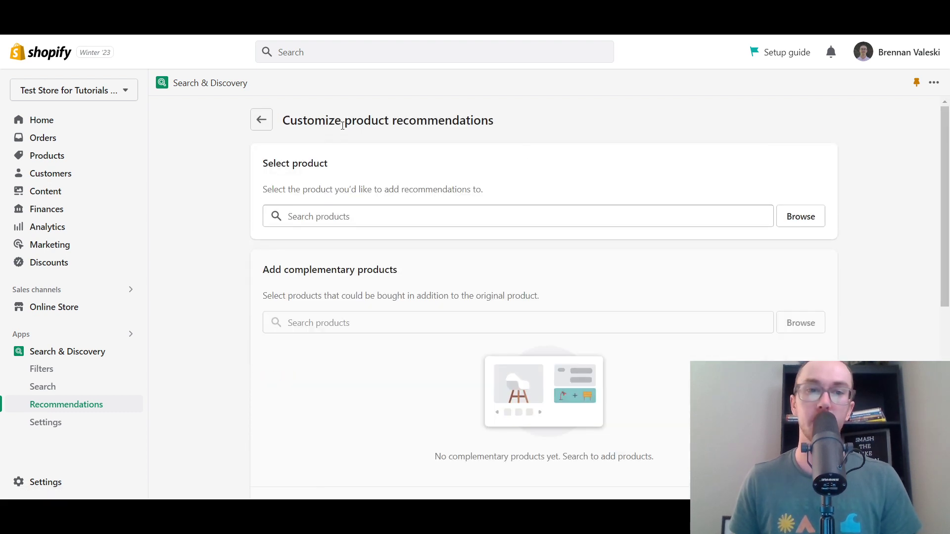
left_click(262, 120)
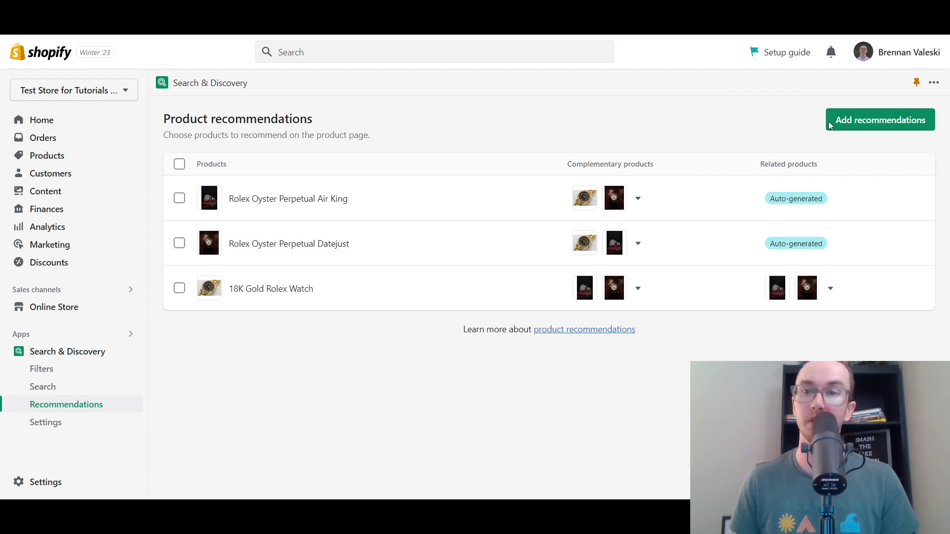
left_click(866, 127)
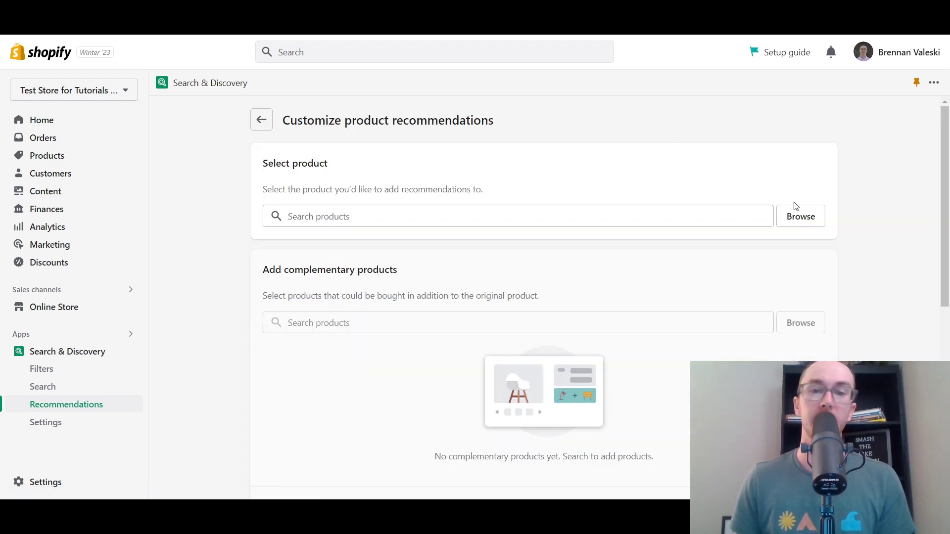
left_click(800, 218)
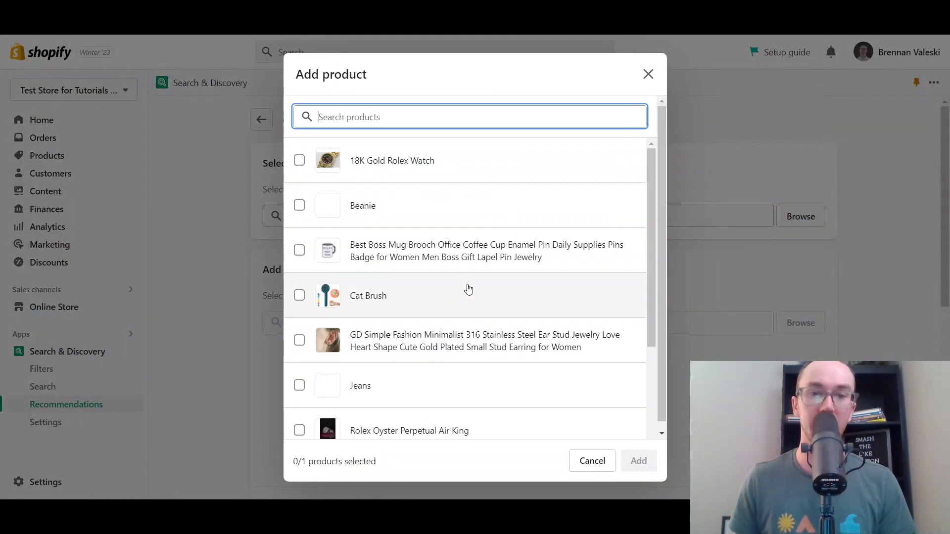
scroll(415, 379, "down", 3)
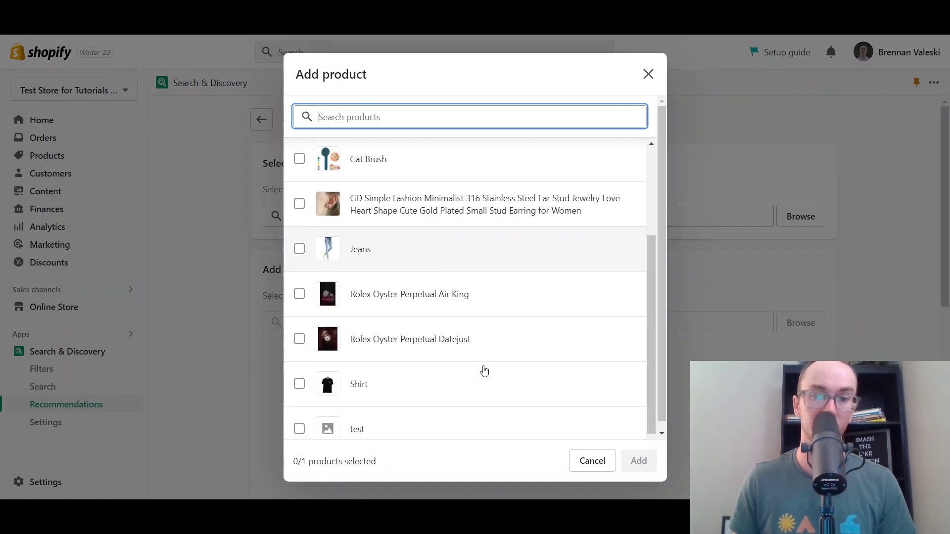
left_click(299, 380)
left_click(638, 460)
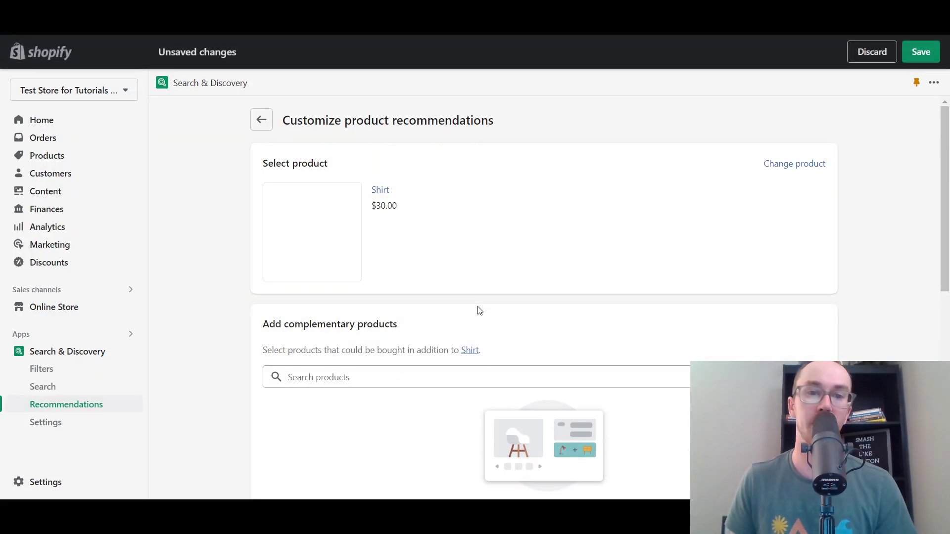
Step: Review Shirt's complementary and related product sections and hide the auto-generated recommendations
scroll(479, 309, "down", 4)
scroll(400, 358, "up", 2)
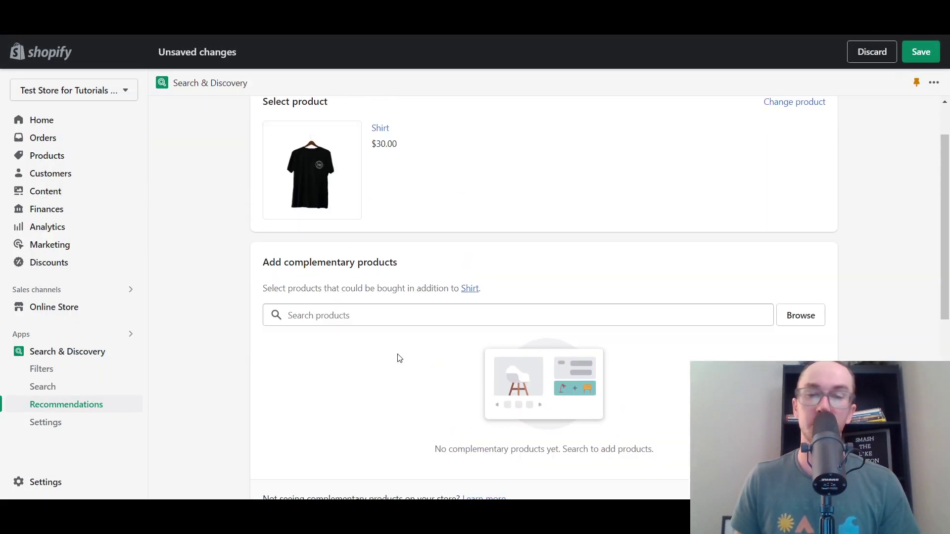
scroll(399, 358, "down", 6)
scroll(204, 351, "up", 1)
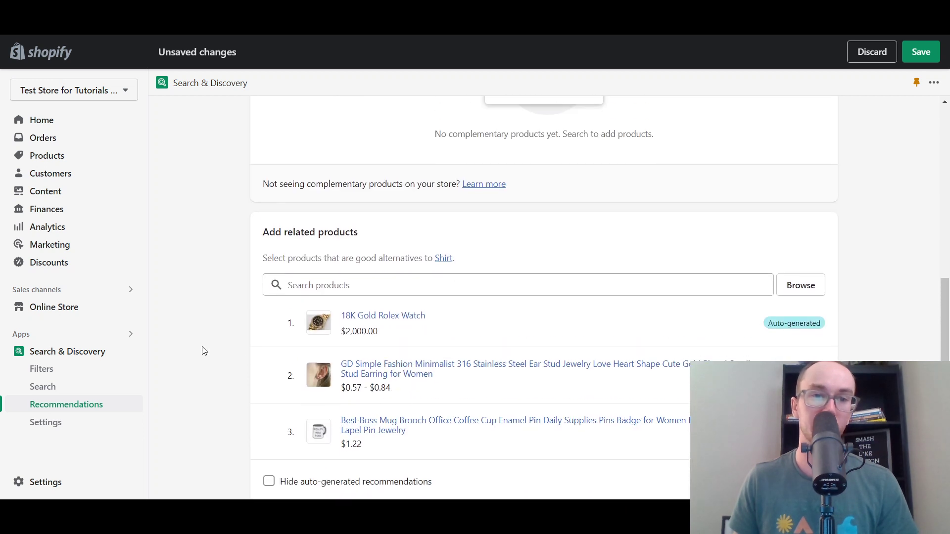
scroll(205, 351, "down", 1)
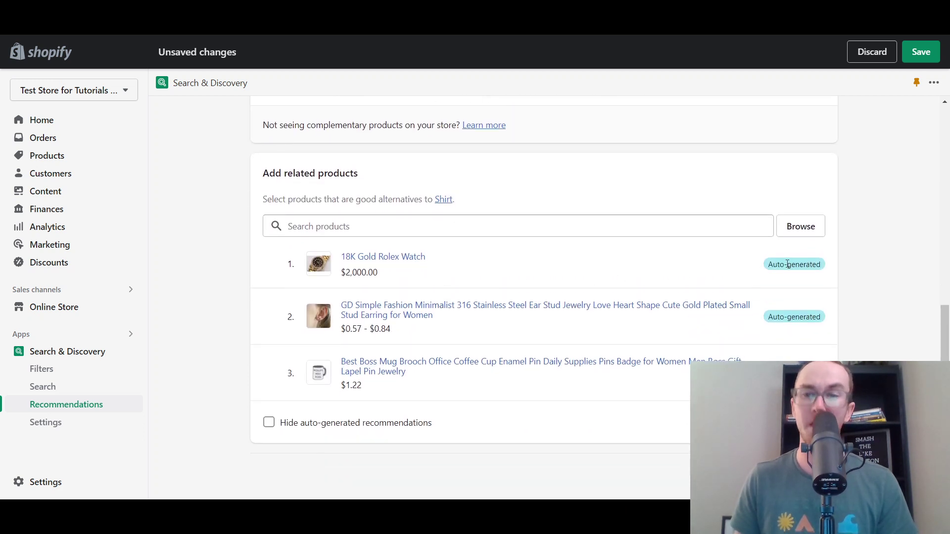
left_click(295, 426)
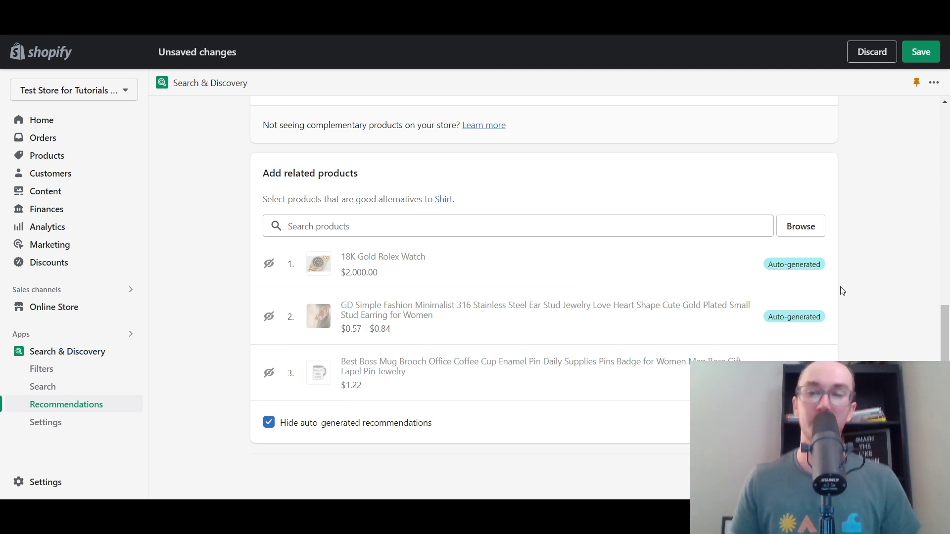
Step: Add Beanie and Jeans as complementary products for Shirt
left_click_drag(948, 359, 940, 218)
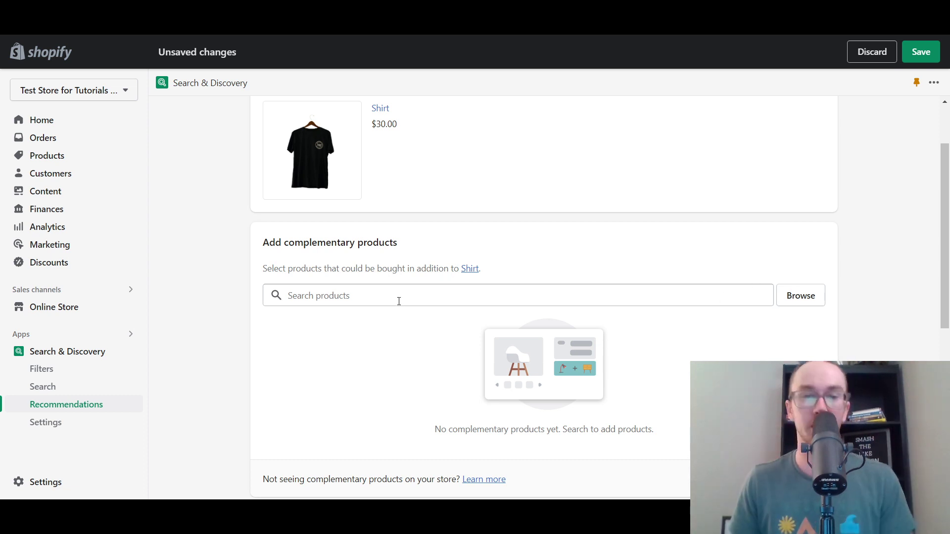
left_click(821, 302)
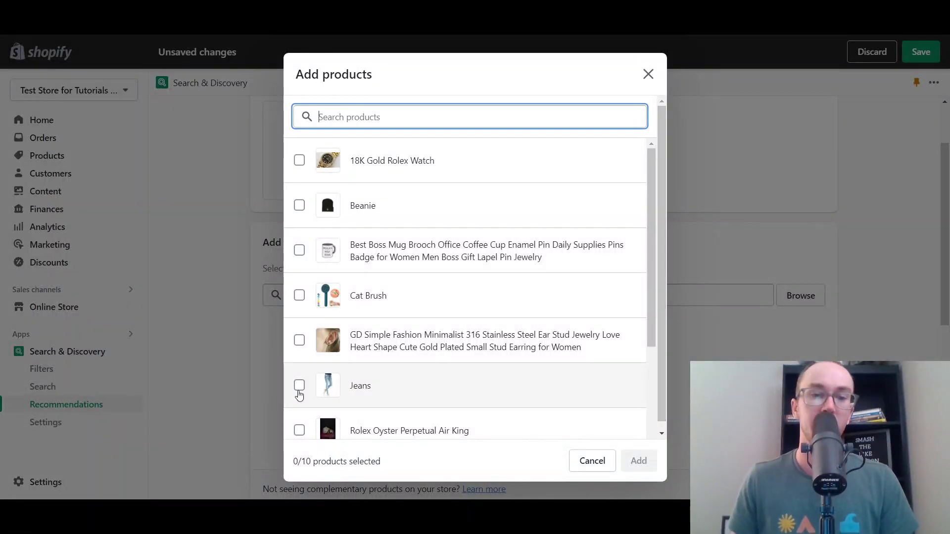
left_click(299, 205)
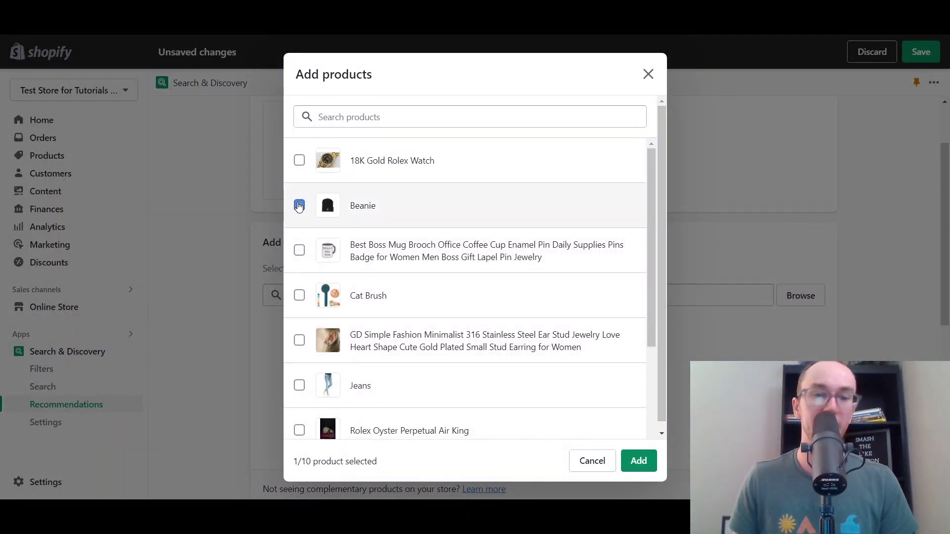
left_click(299, 386)
mouse_move(649, 324)
left_mouse_down()
mouse_move(648, 421)
mouse_move(651, 340)
left_mouse_up()
left_click(638, 461)
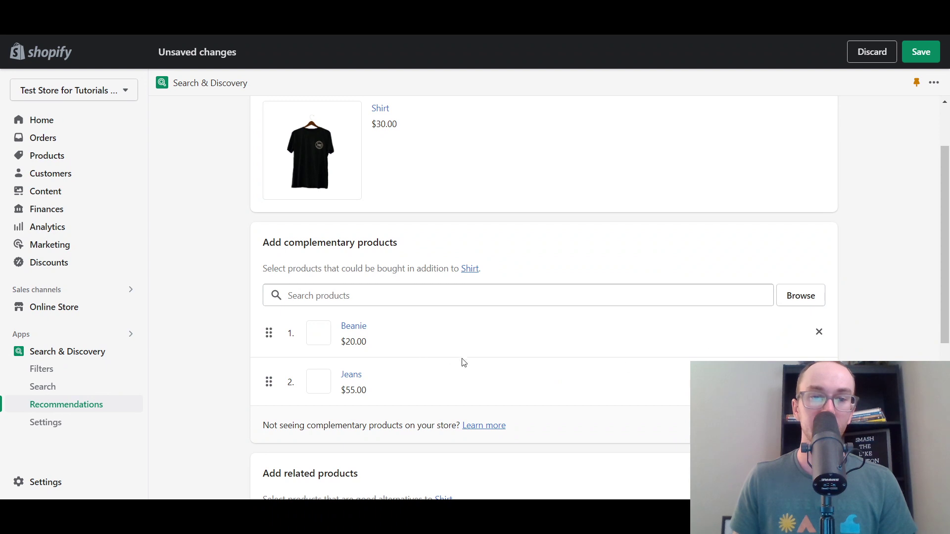
Step: Add Beanie and Jeans as related products for Shirt, leaving Shirt itself unselected
left_click_drag(946, 264, 946, 394)
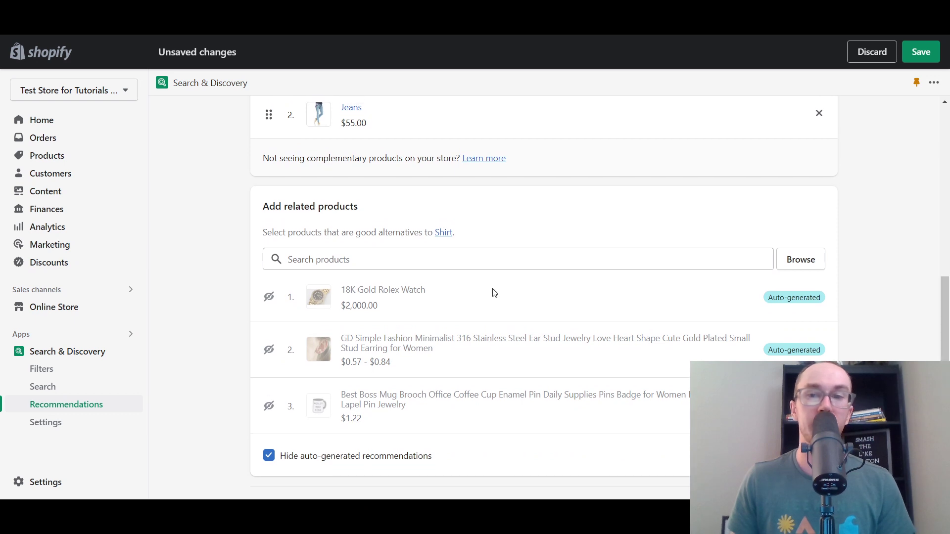
left_click(331, 263)
left_click(800, 260)
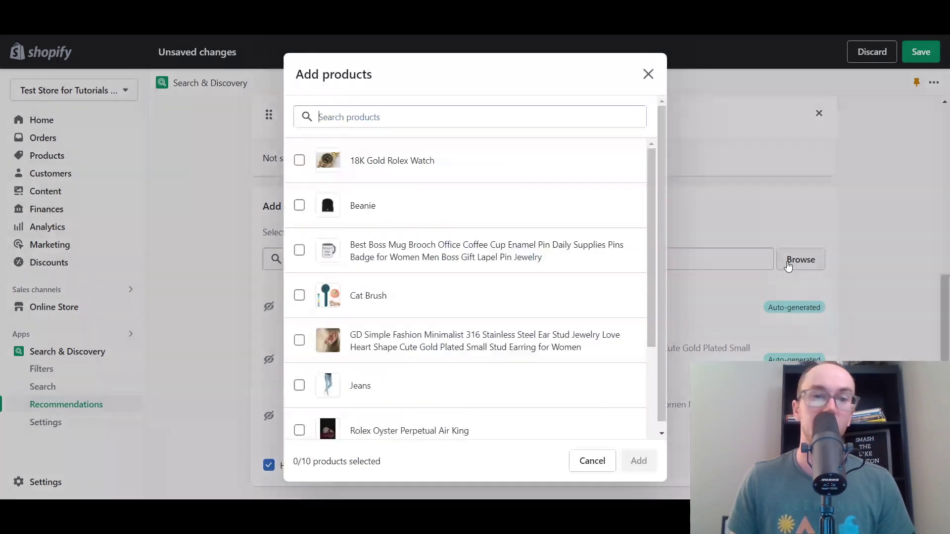
left_click(300, 205)
left_click(300, 386)
scroll(424, 379, "down", 2)
scroll(424, 379, "up", 2)
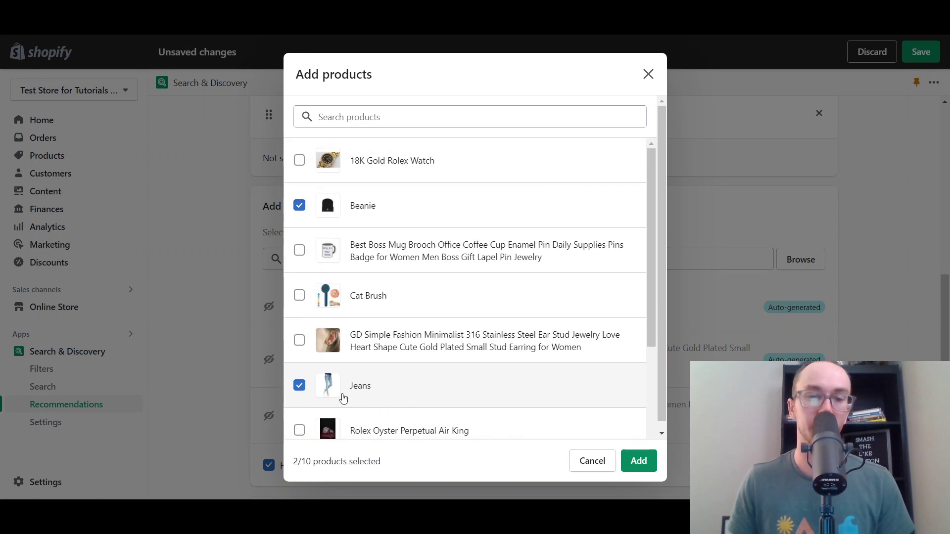
scroll(342, 396, "down", 3)
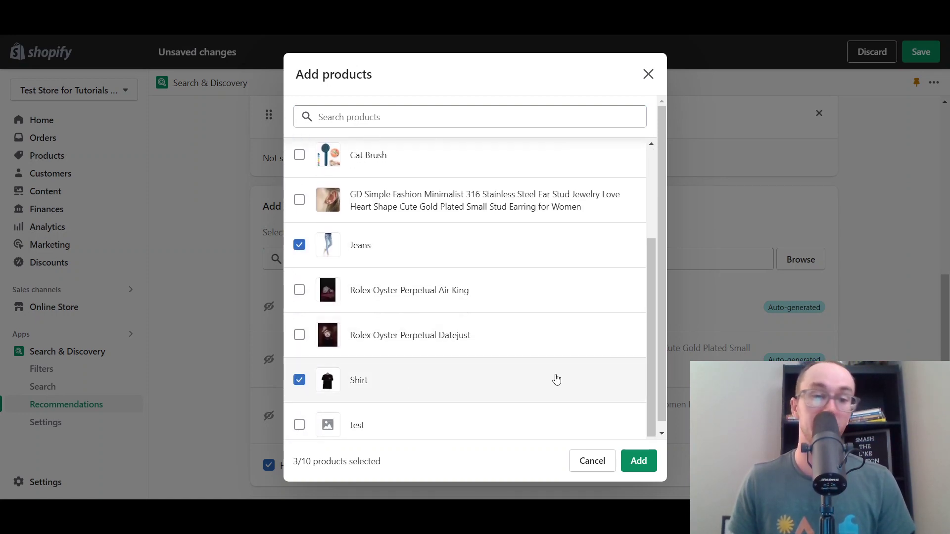
left_click(298, 383)
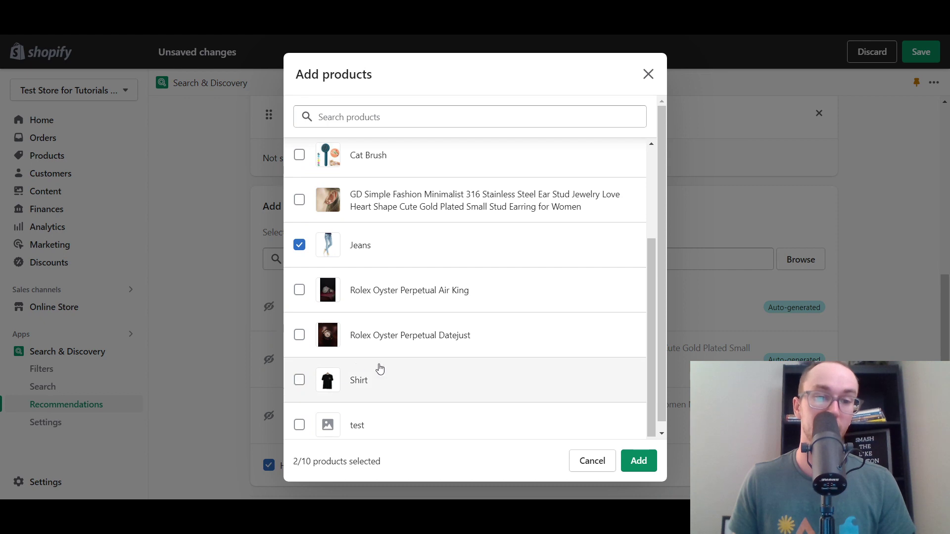
scroll(380, 369, "up", 3)
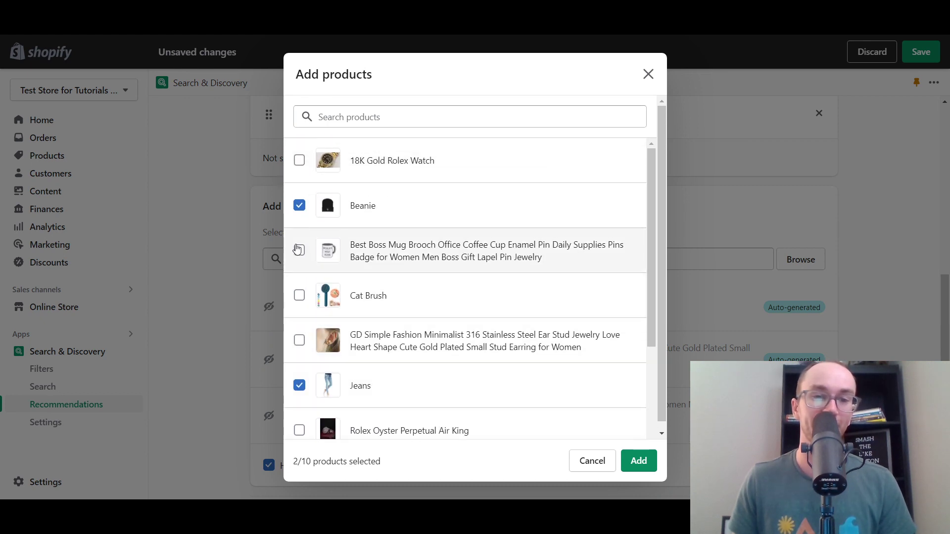
left_click(299, 251)
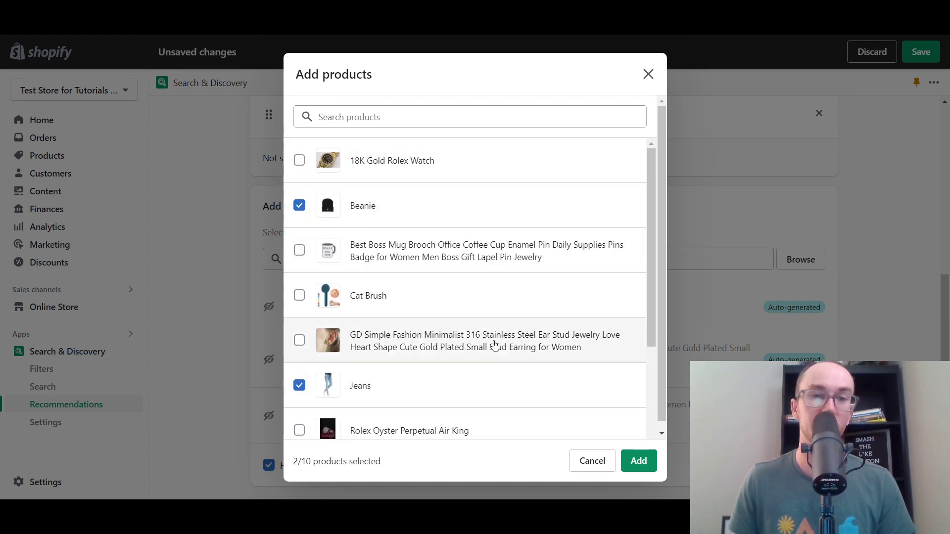
left_click(637, 461)
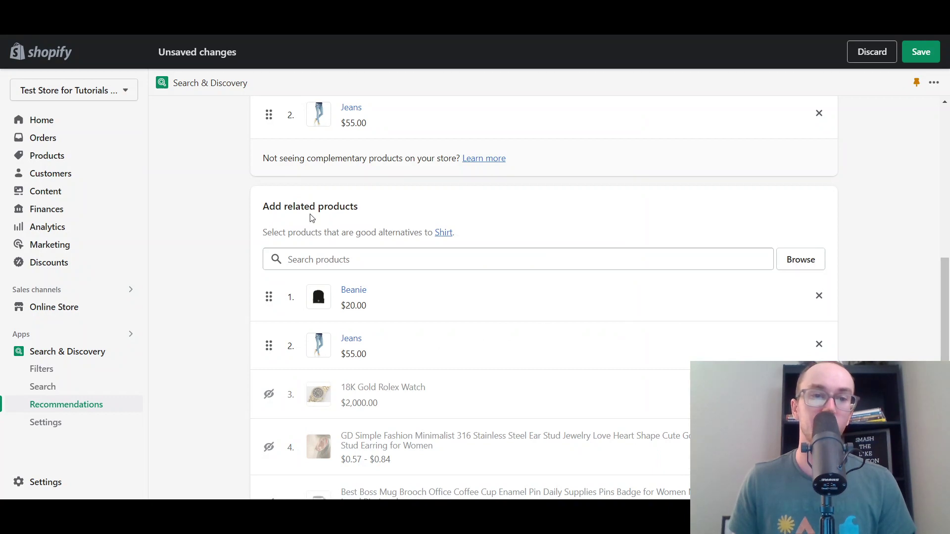
Step: Place Jeans ahead of Beanie in Shirt's related products, review both product lists and save the recommendations
left_click_drag(267, 309, 247, 304)
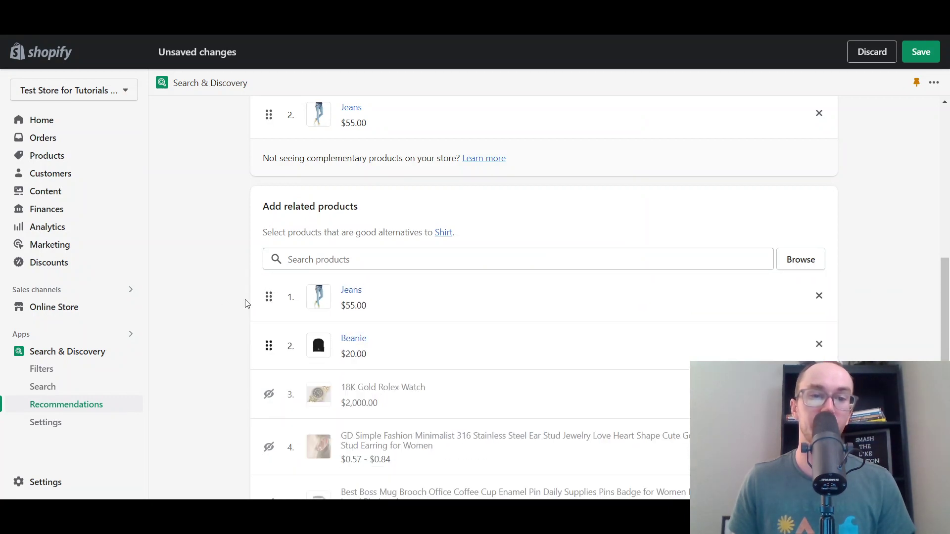
scroll(261, 342, "up", 1)
left_click_drag(946, 295, 946, 371)
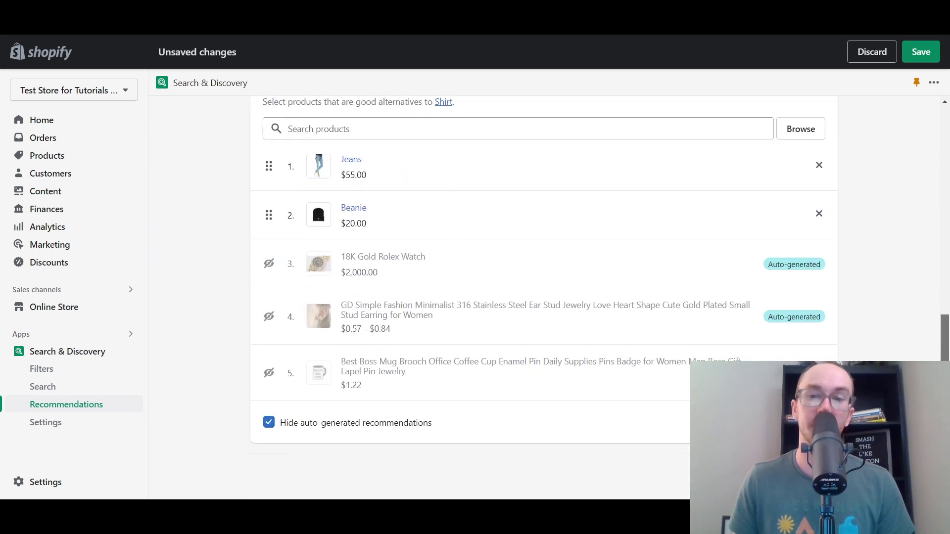
scroll(876, 269, "up", 9)
scroll(880, 269, "down", 3)
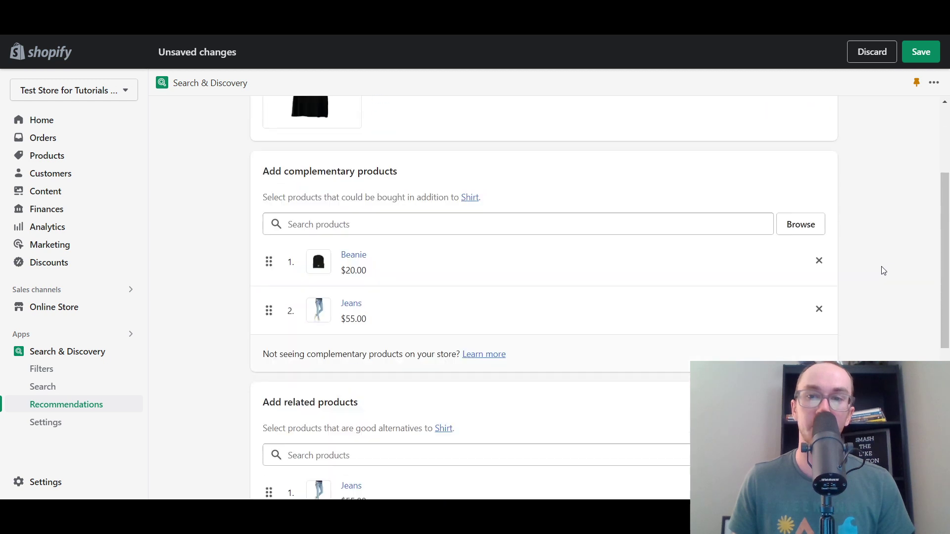
scroll(884, 272, "down", 5)
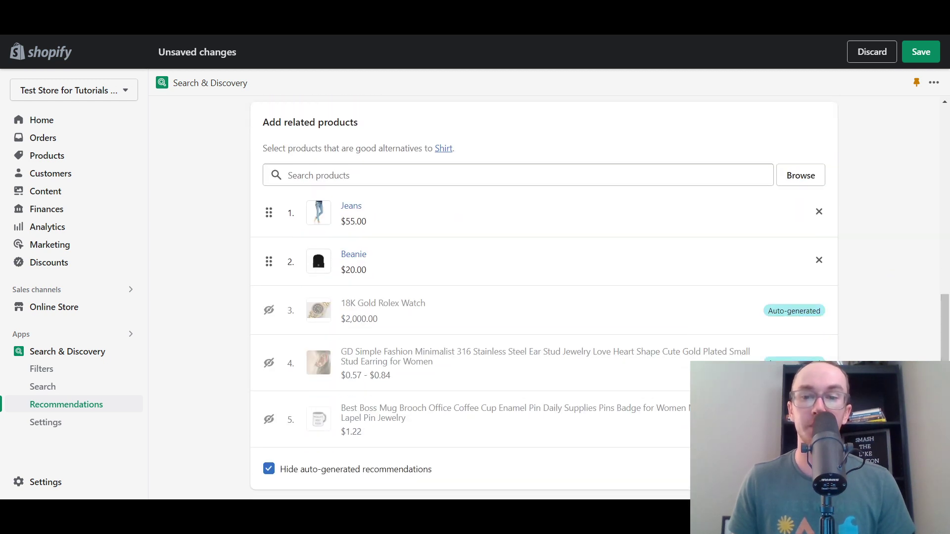
scroll(544, 272, "down", 1)
left_click(921, 52)
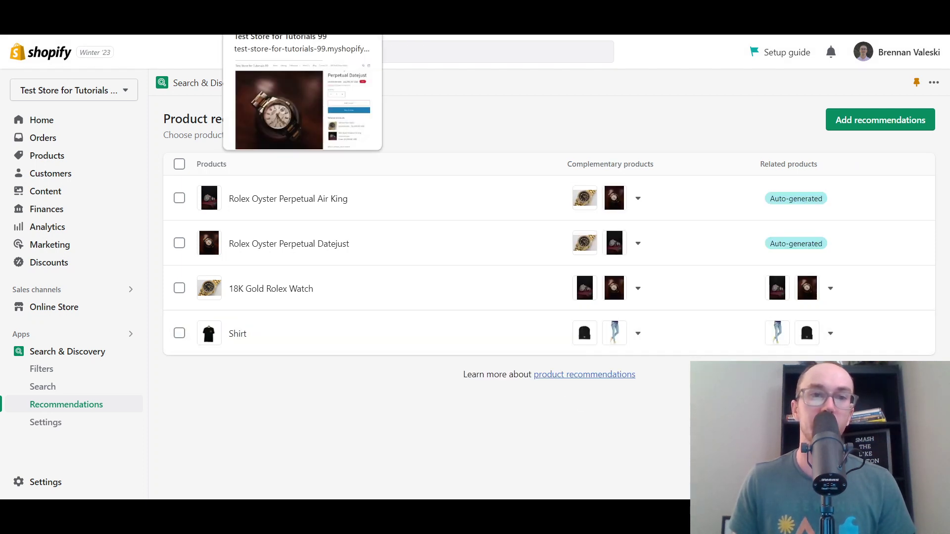
Step: Switch to the live storefront, open the Shirt product from the catalog and check its Pairs well with recommendations
left_click(286, 57)
left_click(369, 66)
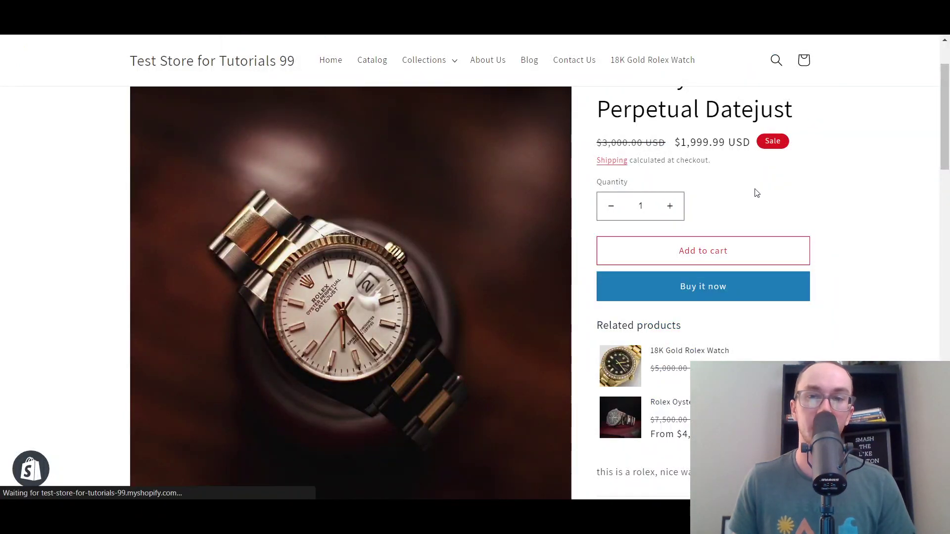
scroll(598, 202, "down", 15)
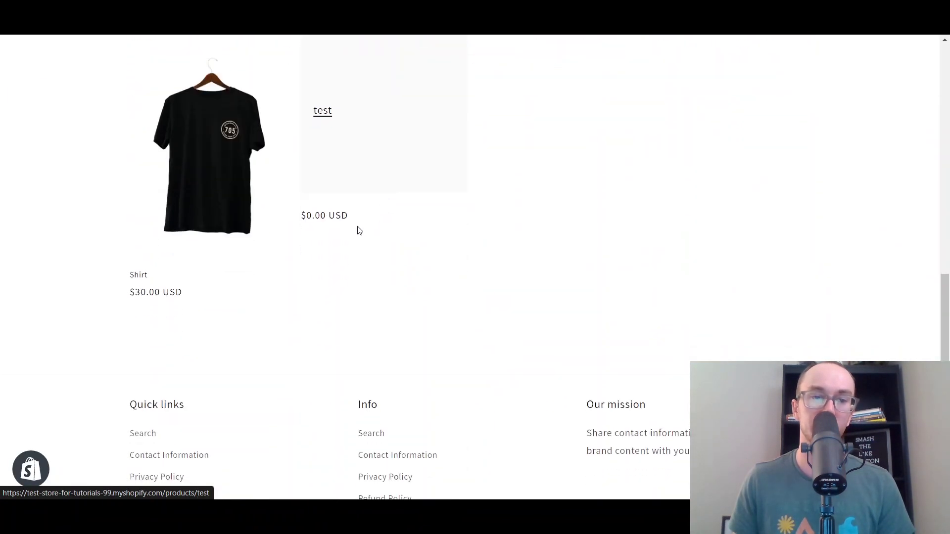
left_click(152, 159)
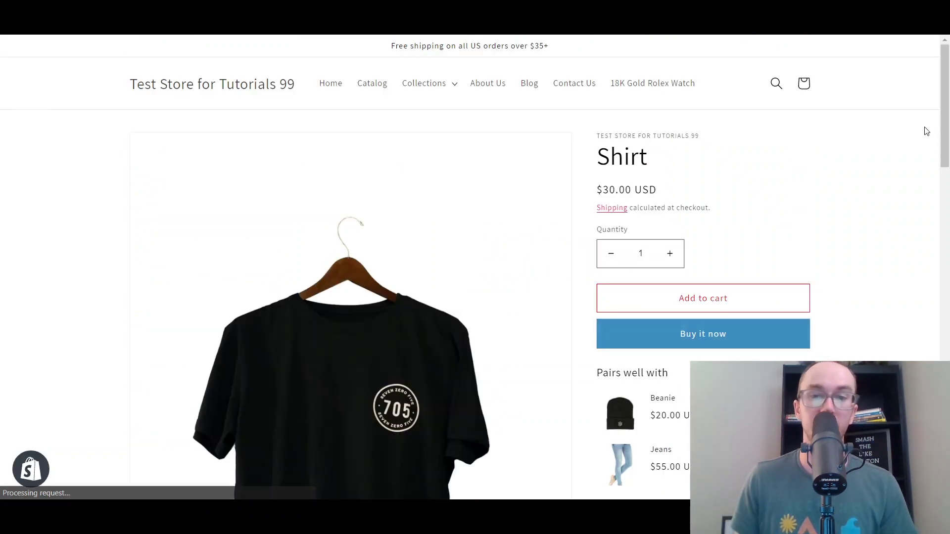
scroll(946, 130, "down", 2)
scroll(942, 143, "down", 2)
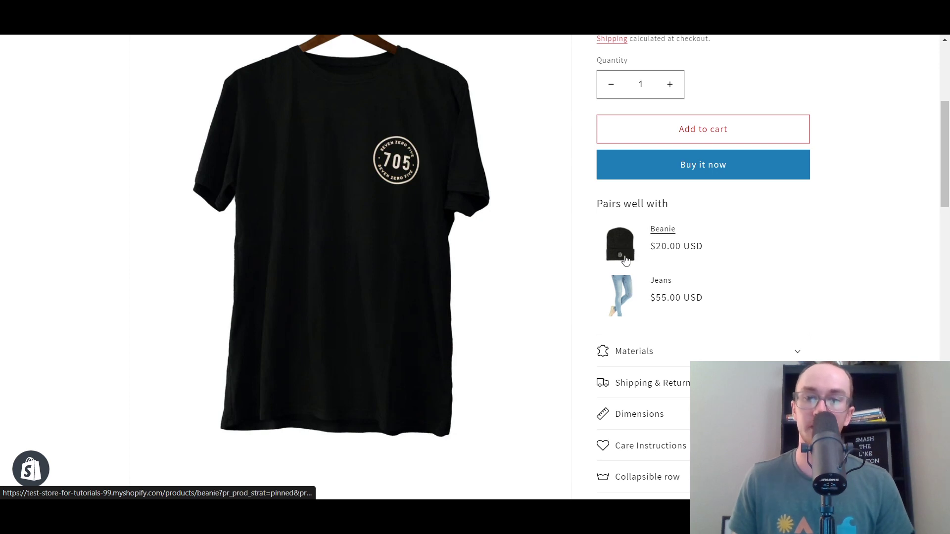
Step: Examine Shirt's You may also like section and compare its products with those under Pairs well with
scroll(947, 176, "down", 1)
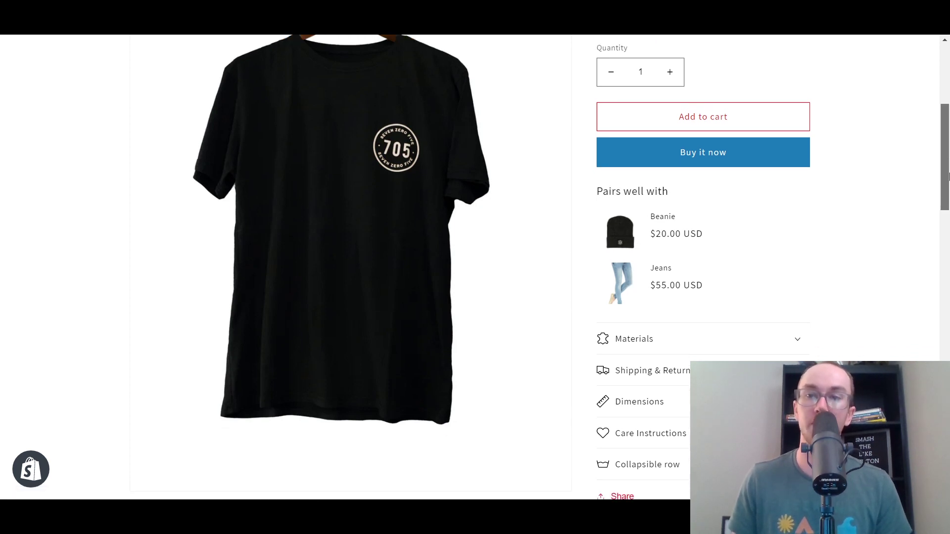
scroll(947, 175, "down", 8)
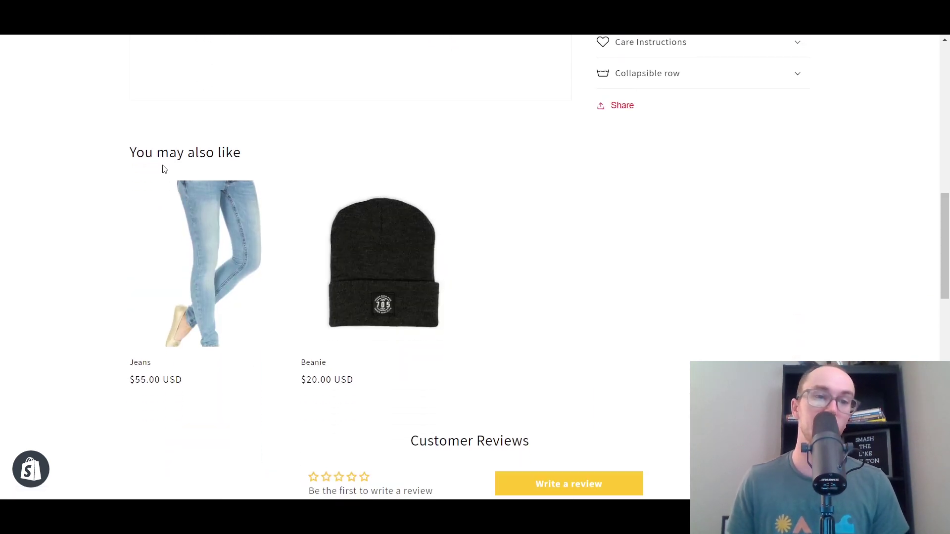
left_click_drag(165, 169, 280, 155)
left_click(280, 155)
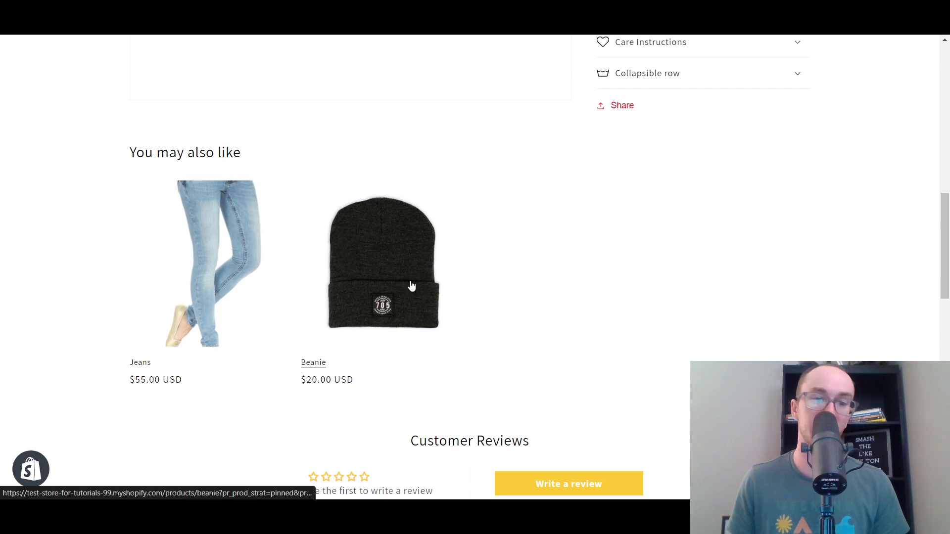
left_click_drag(946, 220, 946, 89)
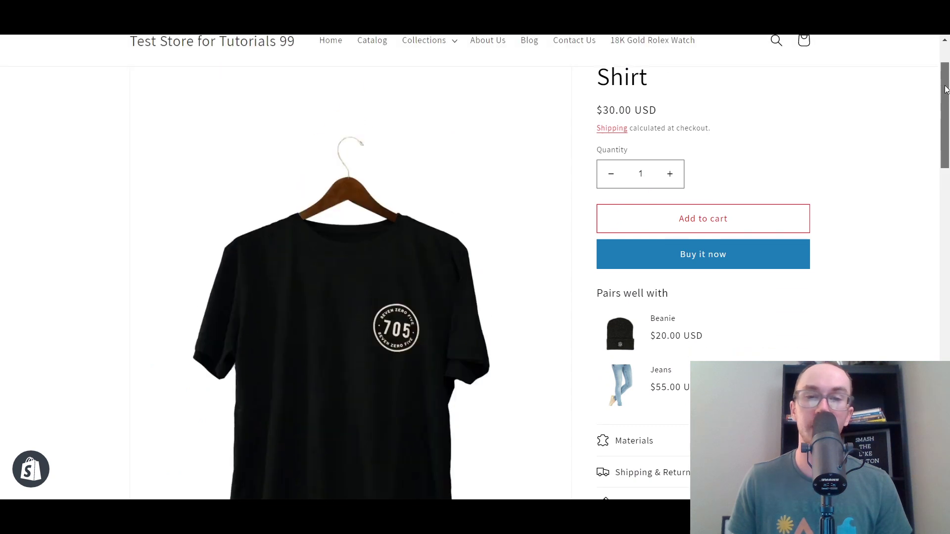
scroll(511, 286, "down", 10)
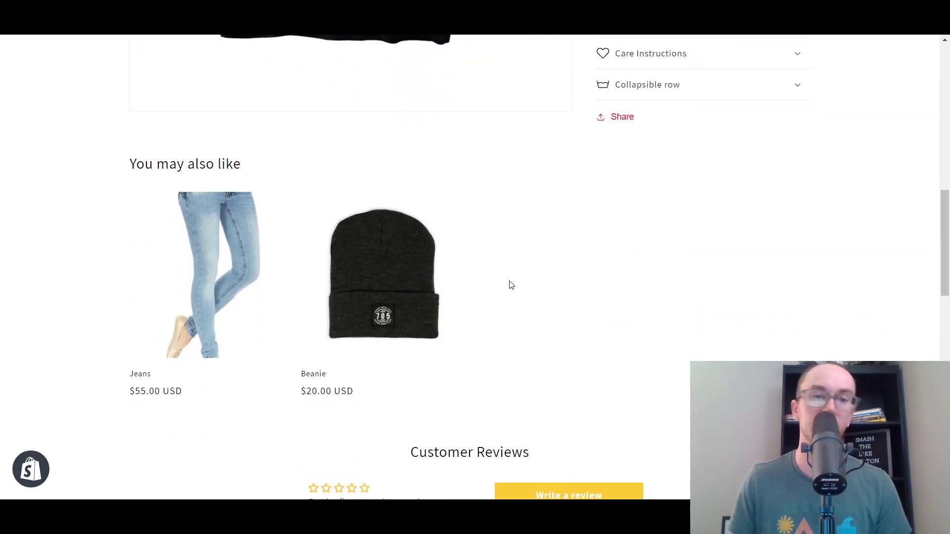
Step: Open the Beanie product from You may also like and check its page for complementary and related recommendations
left_click(392, 303)
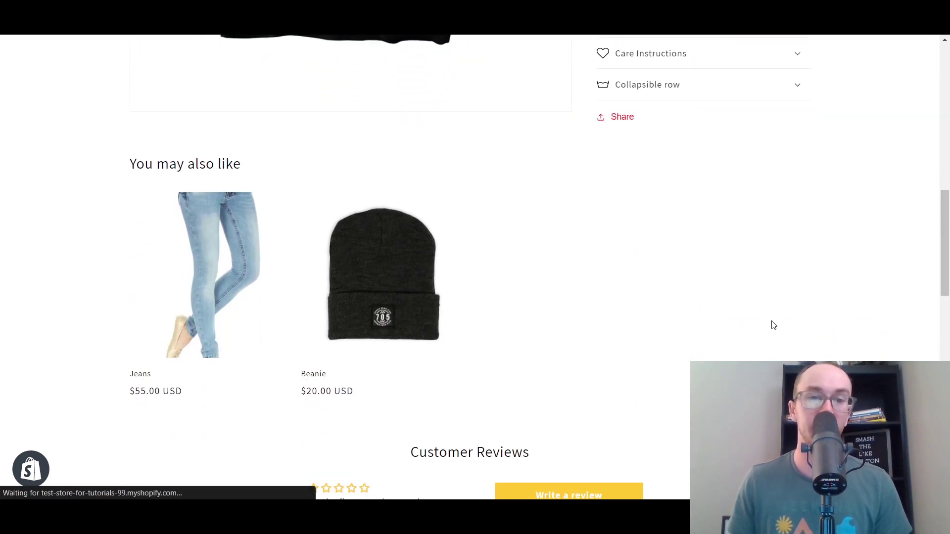
scroll(759, 307, "down", 5)
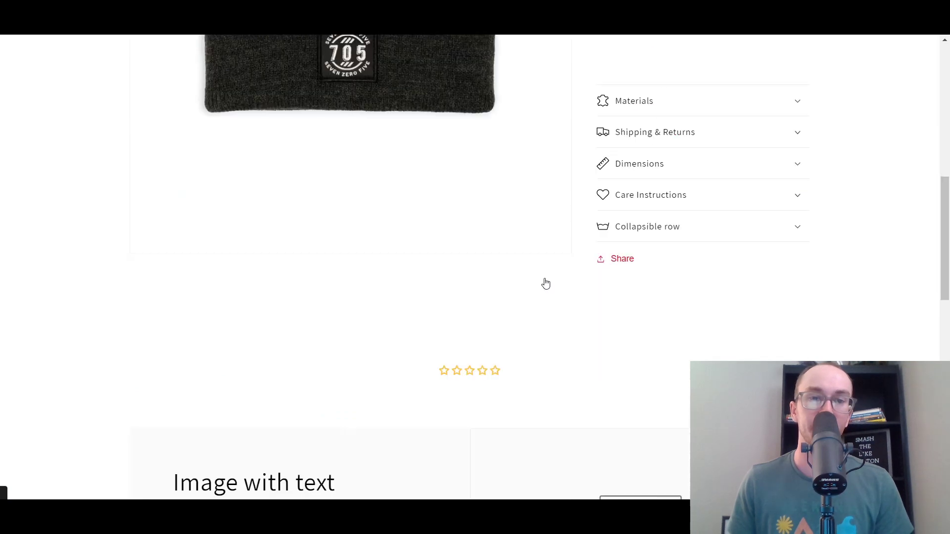
scroll(546, 283, "down", 5)
scroll(546, 283, "up", 7)
scroll(423, 444, "down", 5)
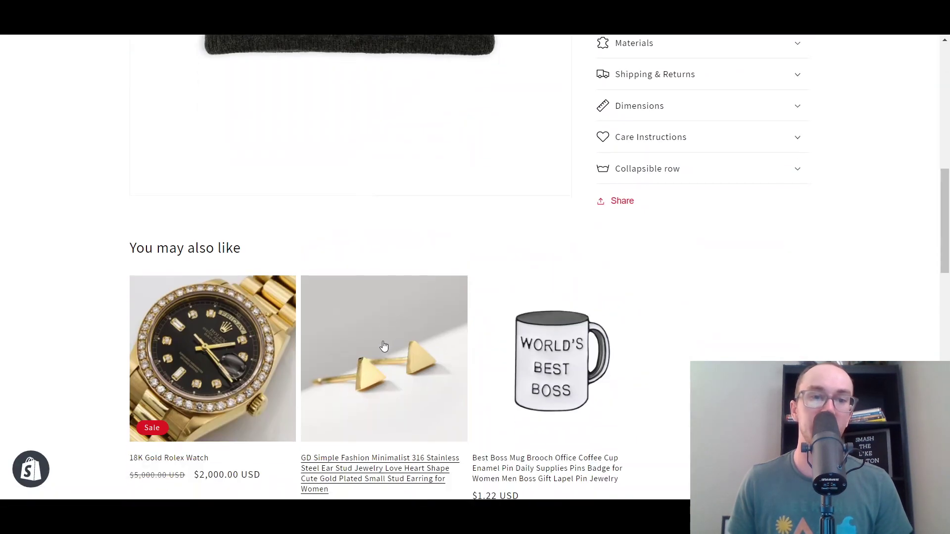
scroll(545, 296, "down", 4)
scroll(349, 396, "up", 6)
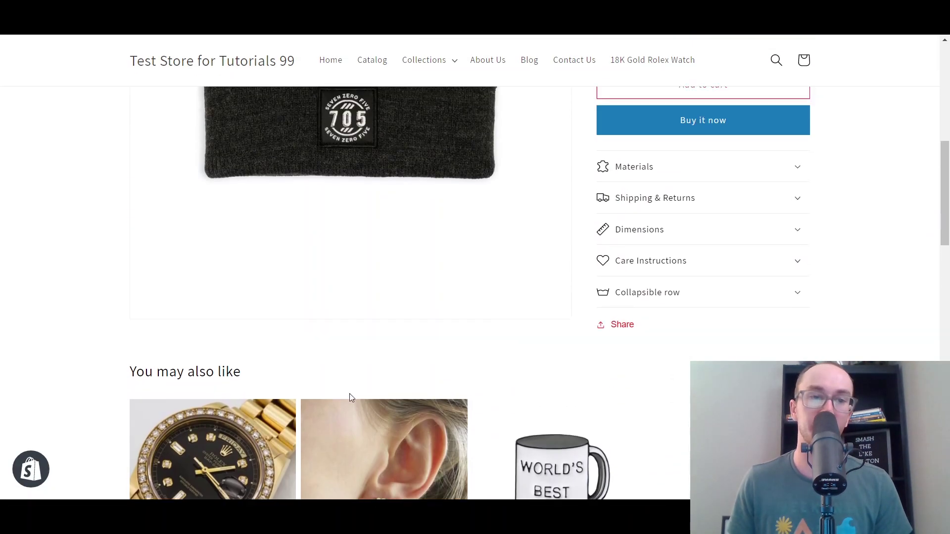
scroll(103, 321, "down", 2)
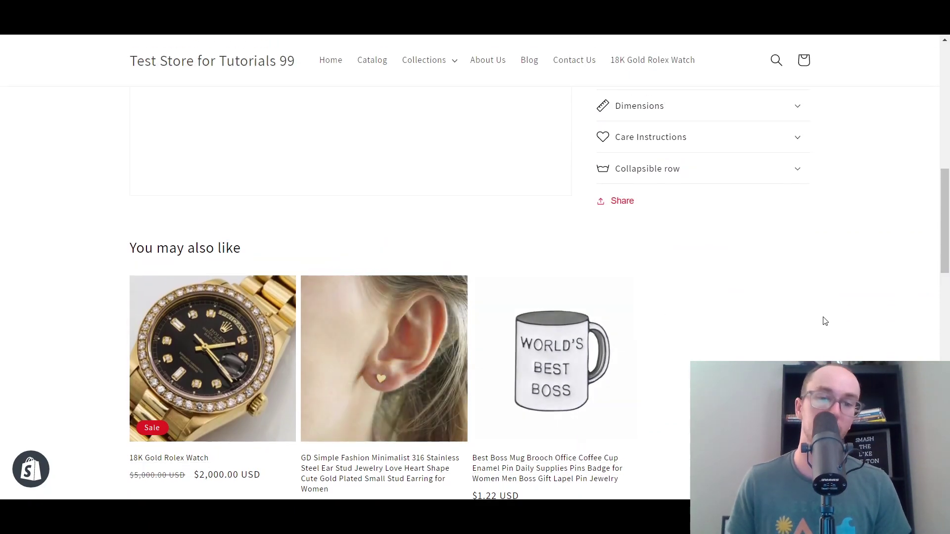
left_click_drag(943, 218, 942, 89)
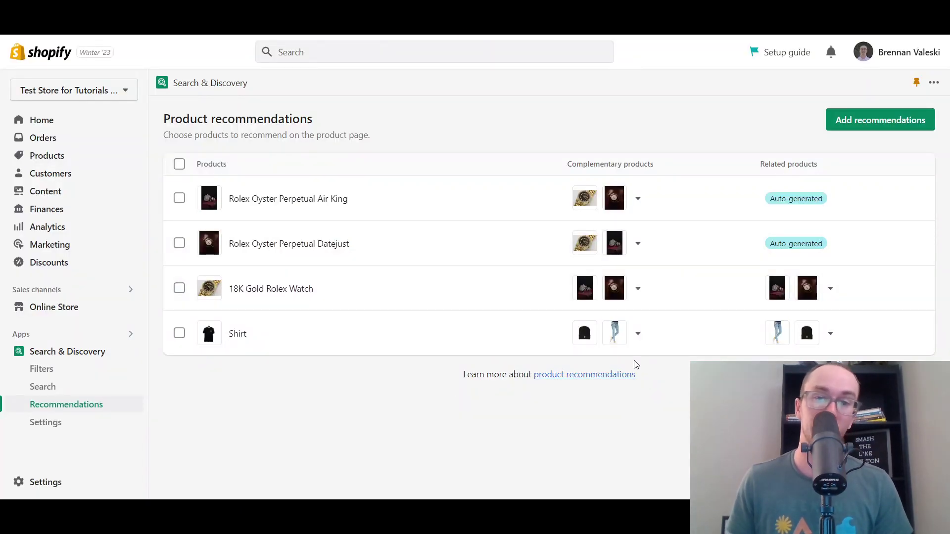
Step: Switch to the Shopify admin, review the Product recommendations and Products lists, and reopen Search & Discovery
left_click_drag(256, 111, 316, 135)
left_click(385, 134)
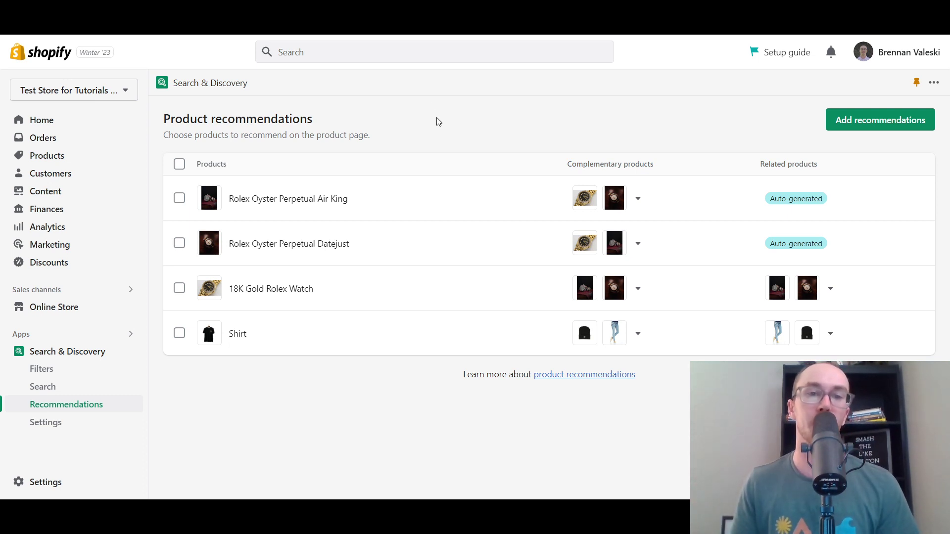
left_click(94, 160)
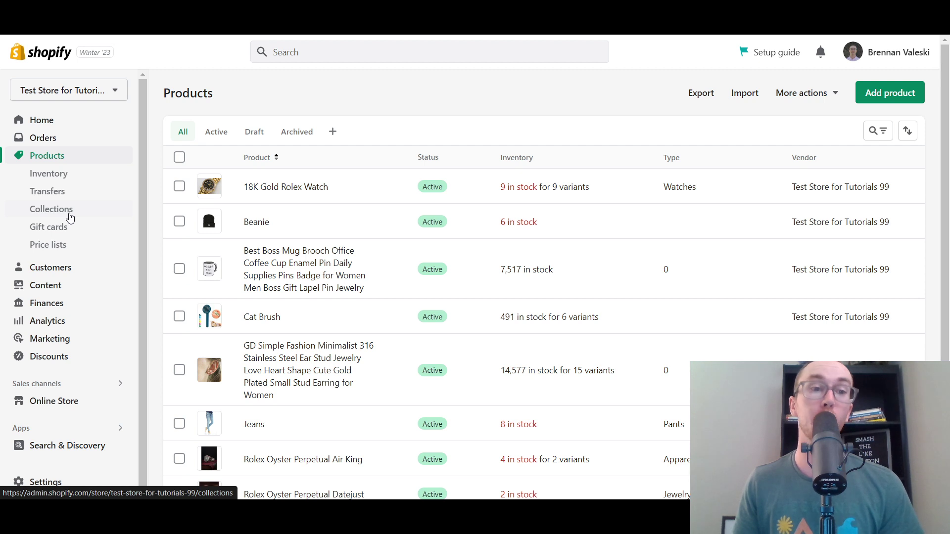
left_click(67, 445)
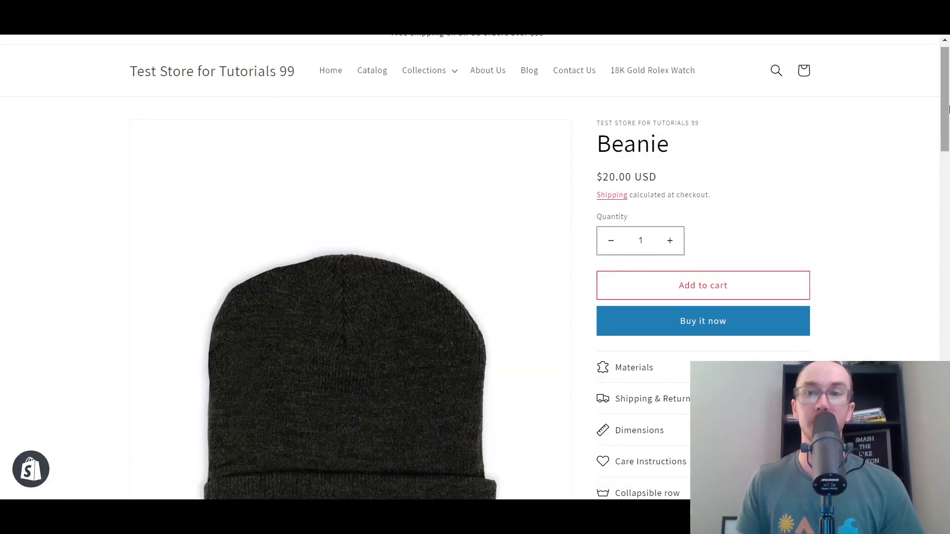
Step: Switch to the live storefront, look over the Beanie page and return to the Shirt product's recommendations
scroll(902, 158, "down", 5)
scroll(901, 157, "up", 4)
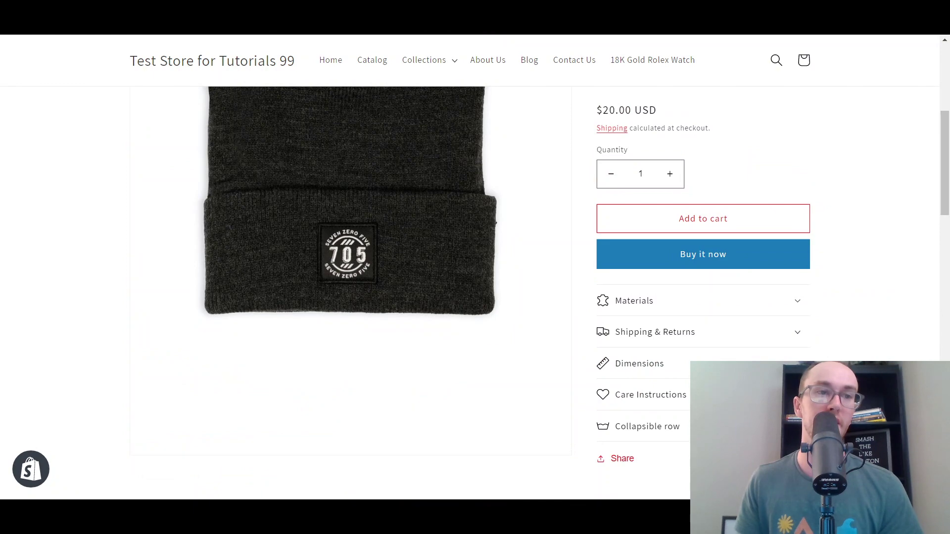
key("F5")
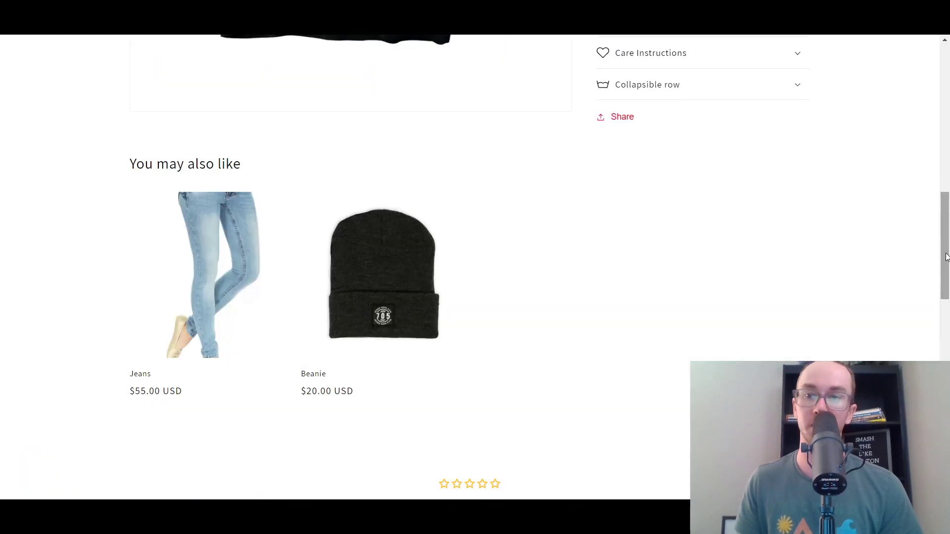
left_click_drag(945, 257, 945, 129)
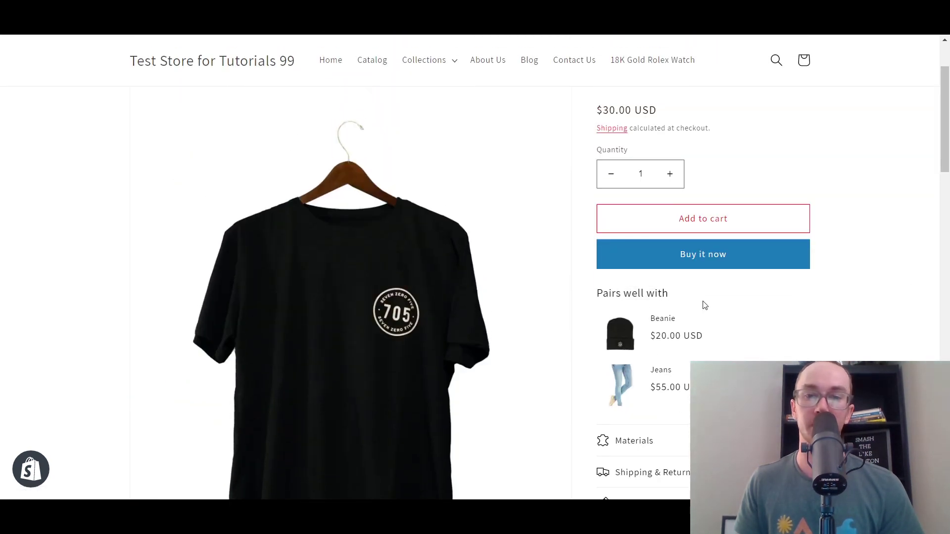
scroll(702, 303, "down", 5)
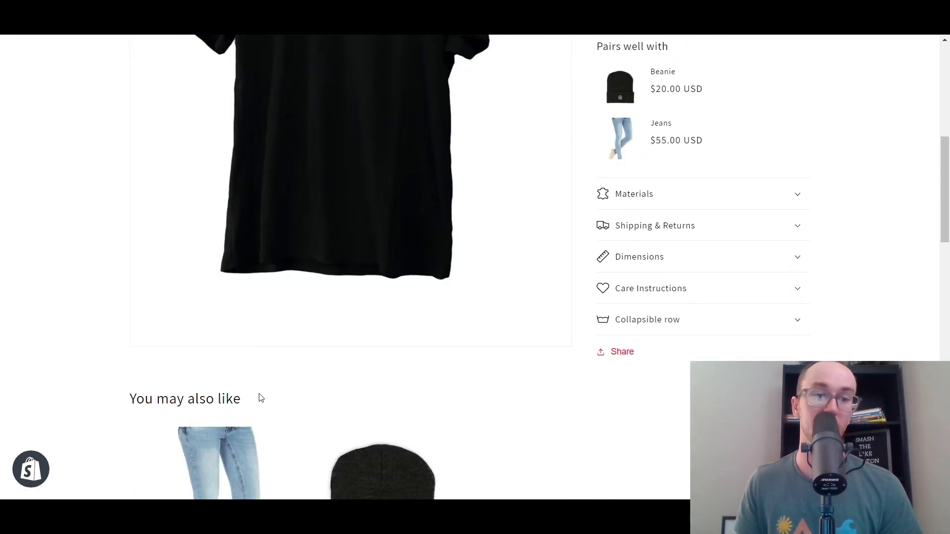
Step: Compare the complementary products beside Shirt's details with the related products further down the page
left_click_drag(943, 208, 947, 169)
scroll(648, 426, "up", 3)
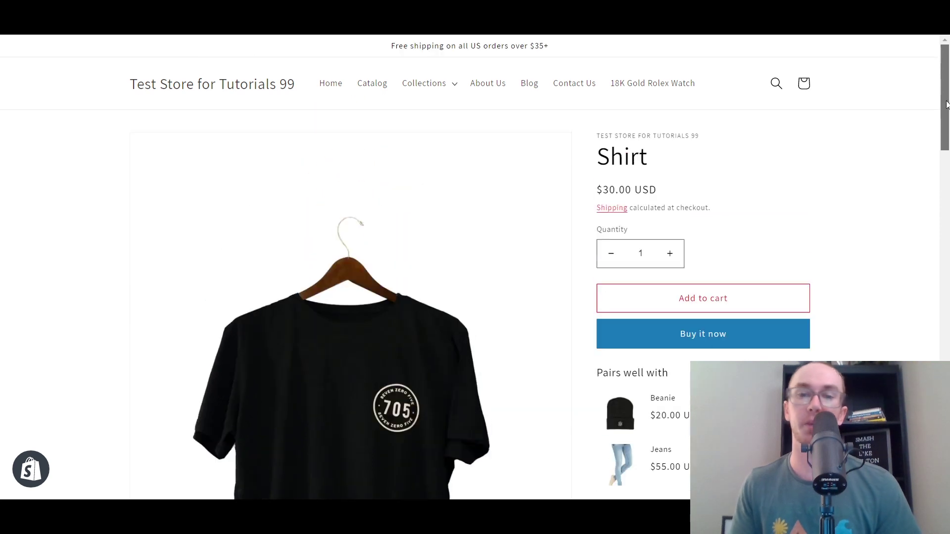
scroll(880, 343, "down", 2)
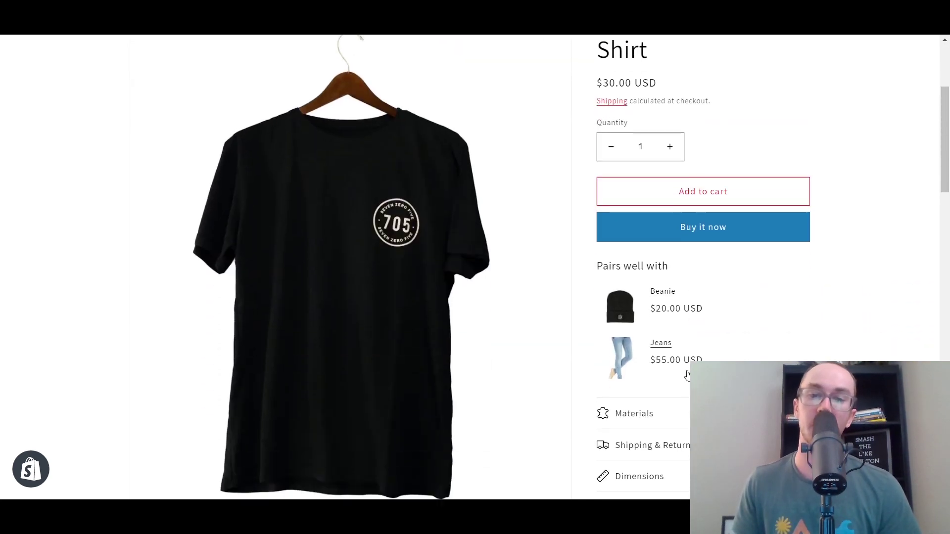
left_click_drag(947, 166, 945, 257)
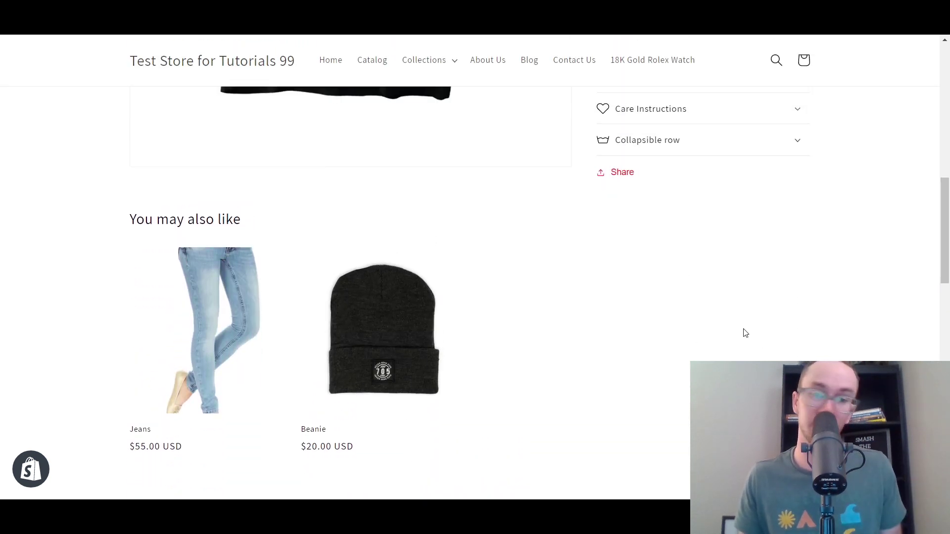
scroll(745, 332, "up", 9)
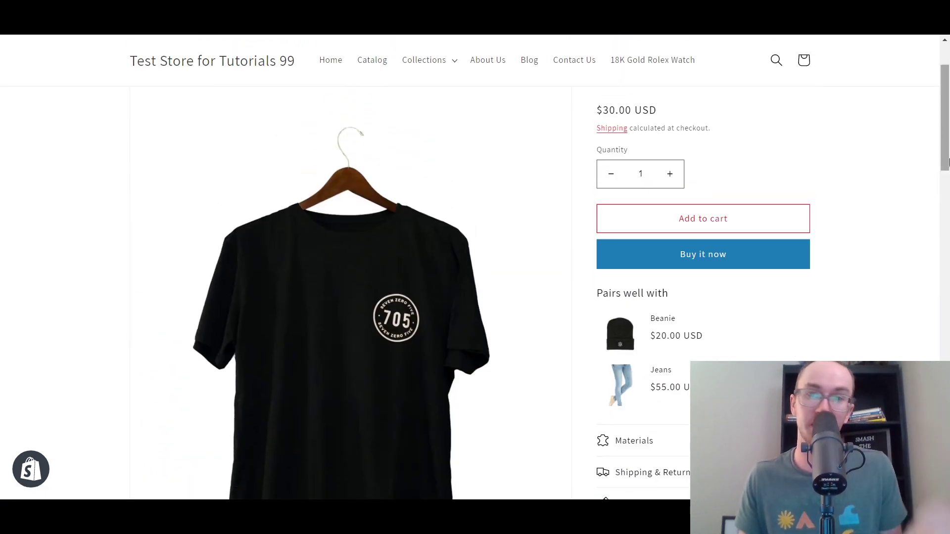
left_click_drag(946, 163, 945, 141)
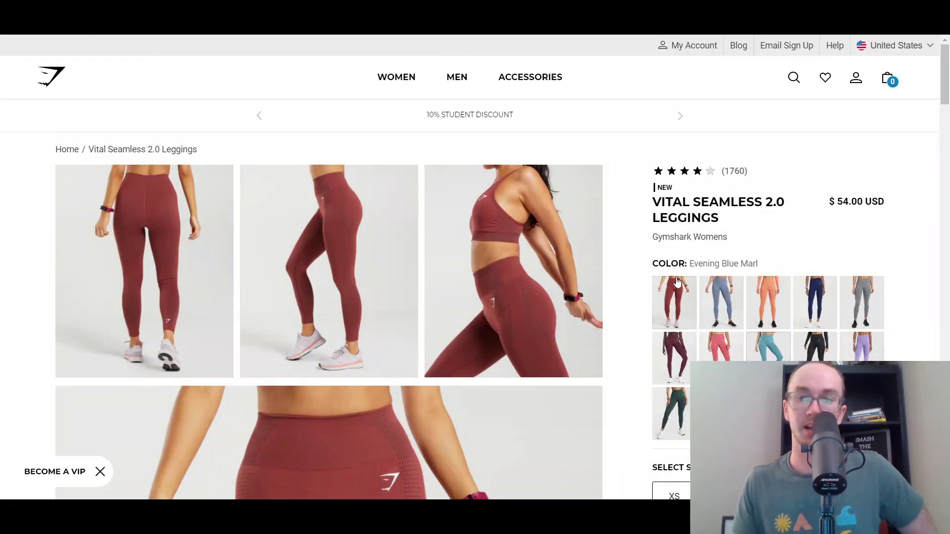
Step: Look at Gymshark's Vital Seamless 2.0 Leggings page as an example, and return to Shirt's related products
left_click(677, 282)
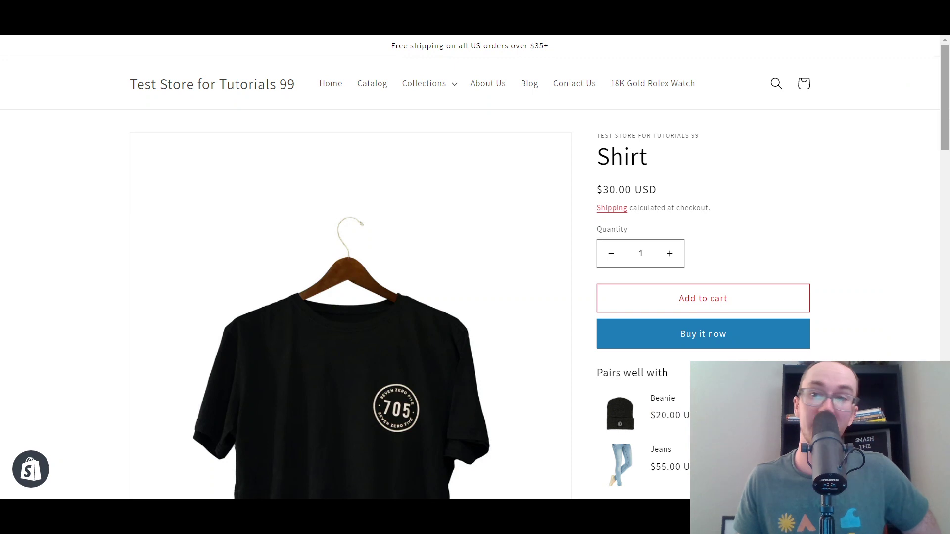
left_click_drag(945, 119, 936, 259)
scroll(847, 299, "up", 3)
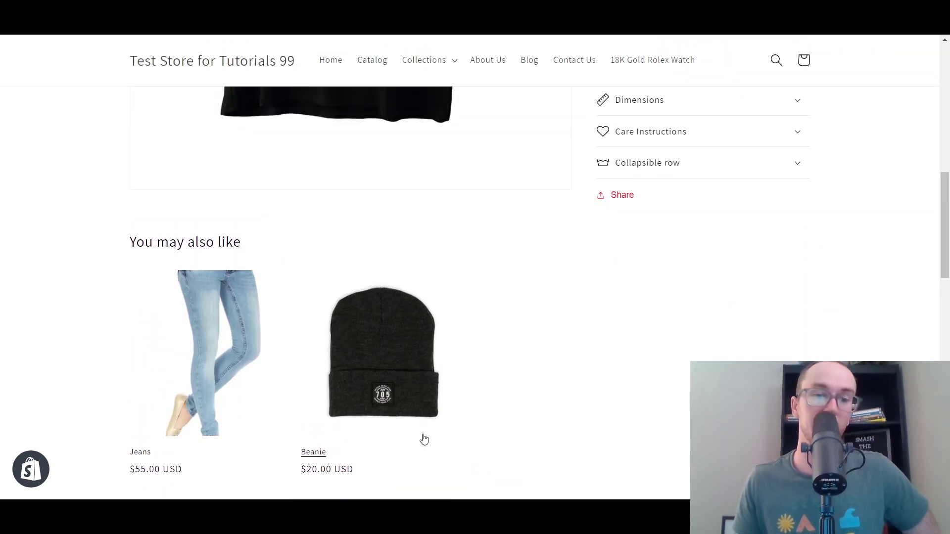
scroll(424, 439, "up", 10)
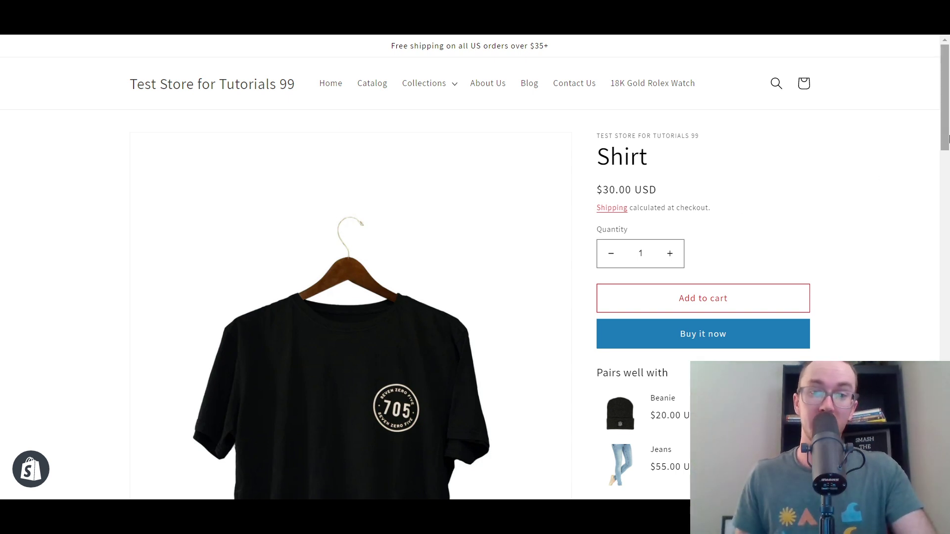
Step: Review the Pairs well with and You may also like sections on the Shirt page once more
scroll(679, 289, "down", 4)
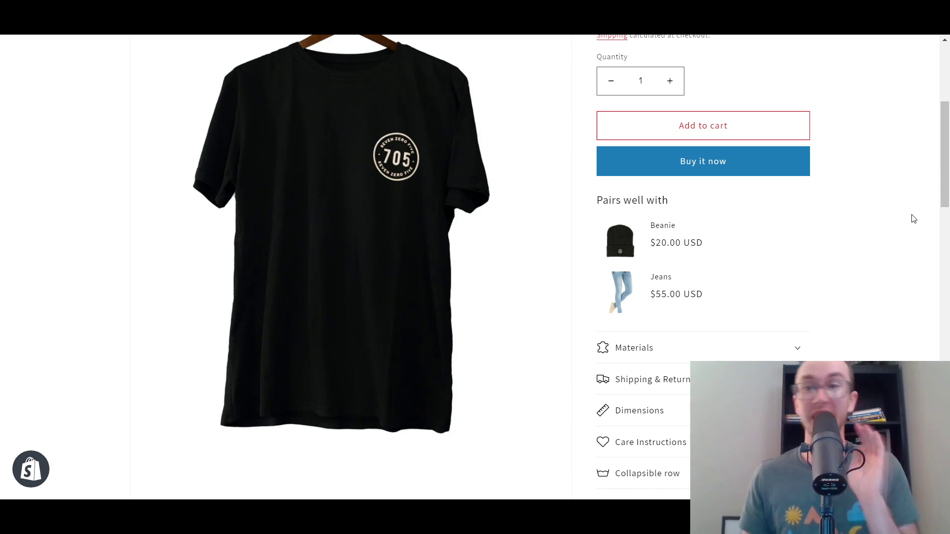
scroll(388, 348, "down", 9)
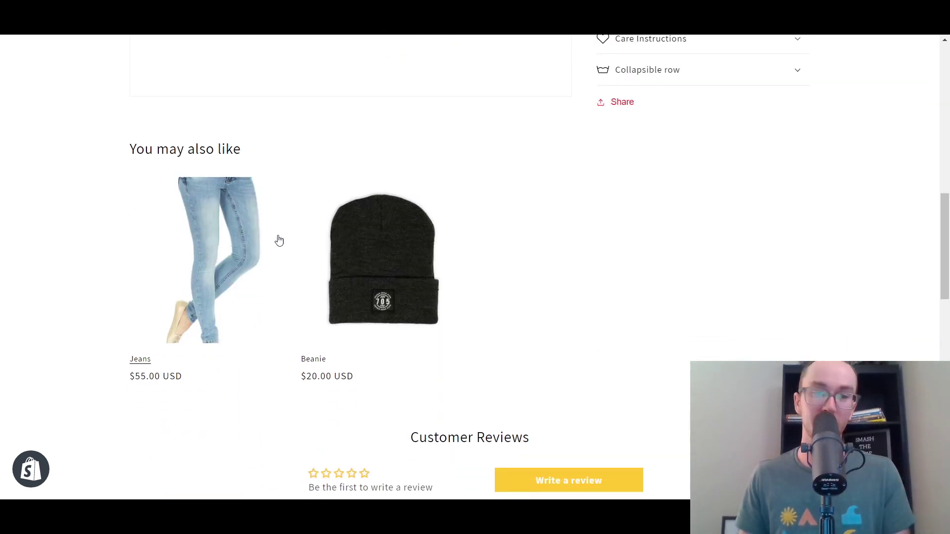
scroll(844, 304, "up", 9)
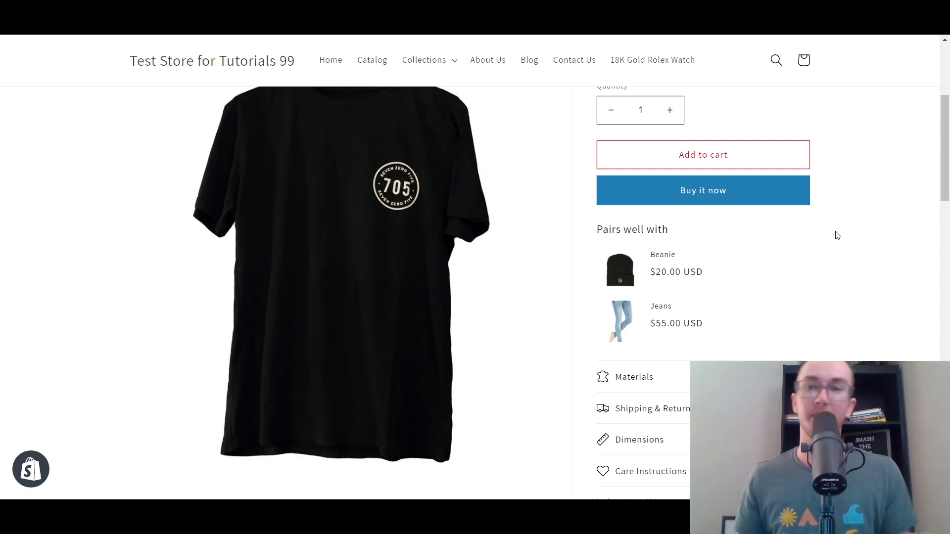
scroll(861, 203, "up", 2)
scroll(882, 175, "up", 2)
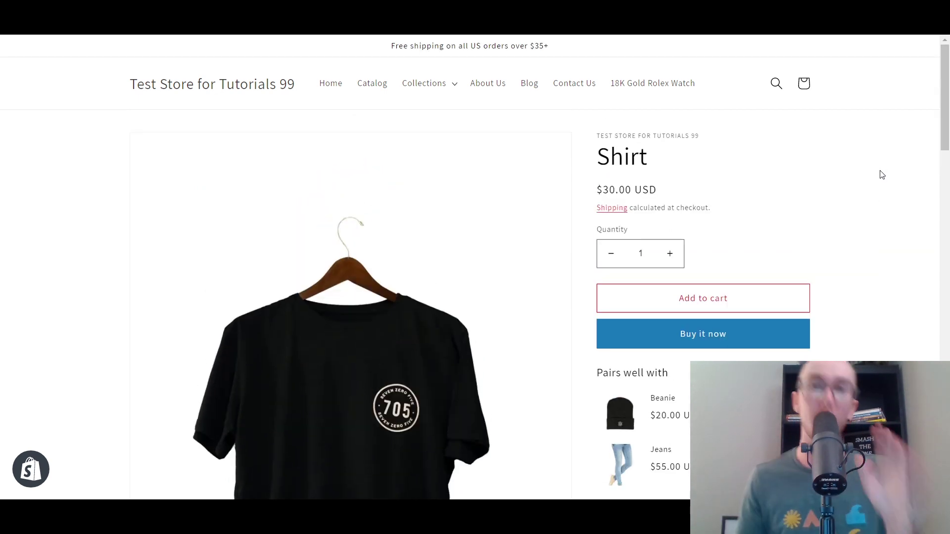
key("ctrl+Tab")
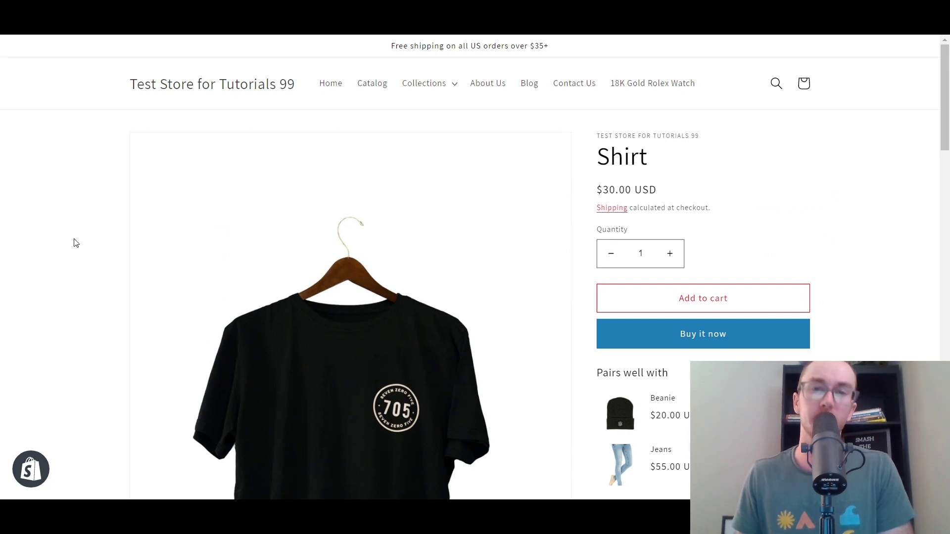
scroll(76, 242, "down", 5)
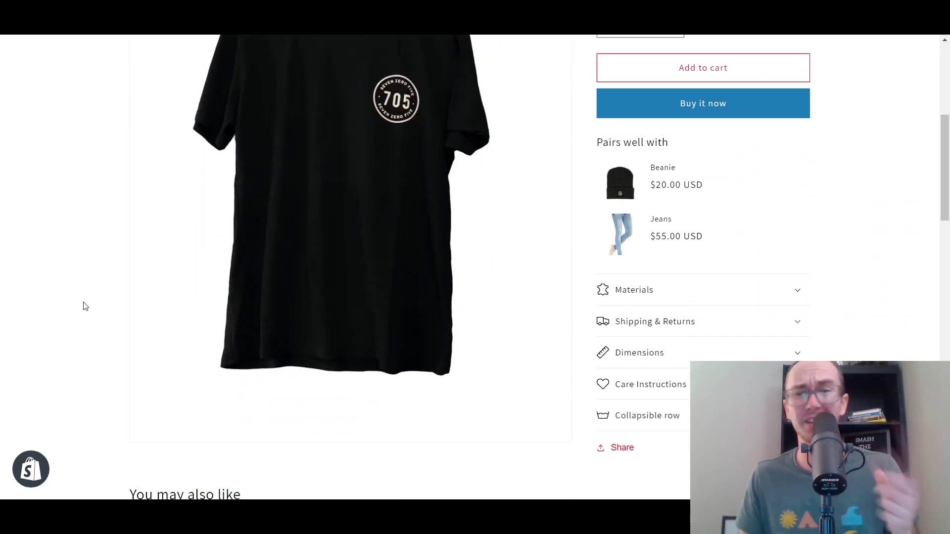
scroll(84, 306, "up", 5)
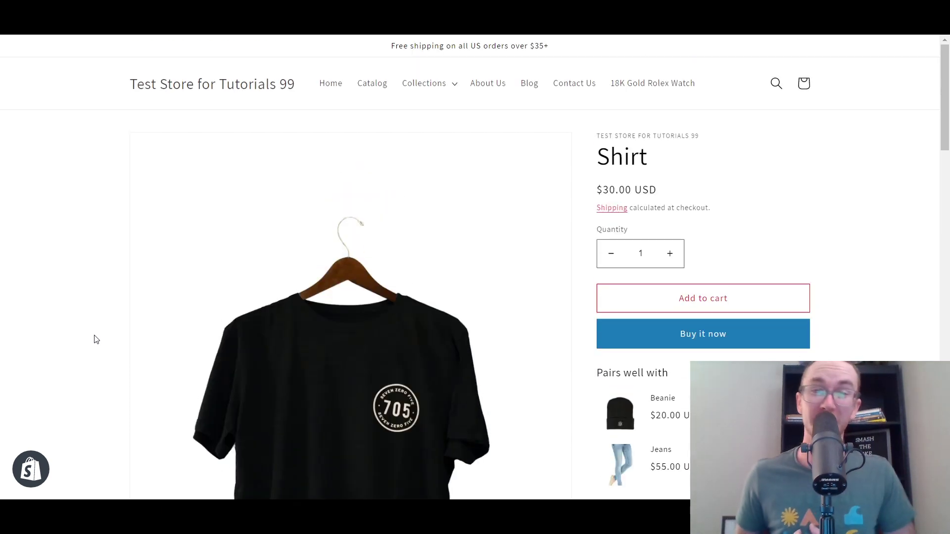